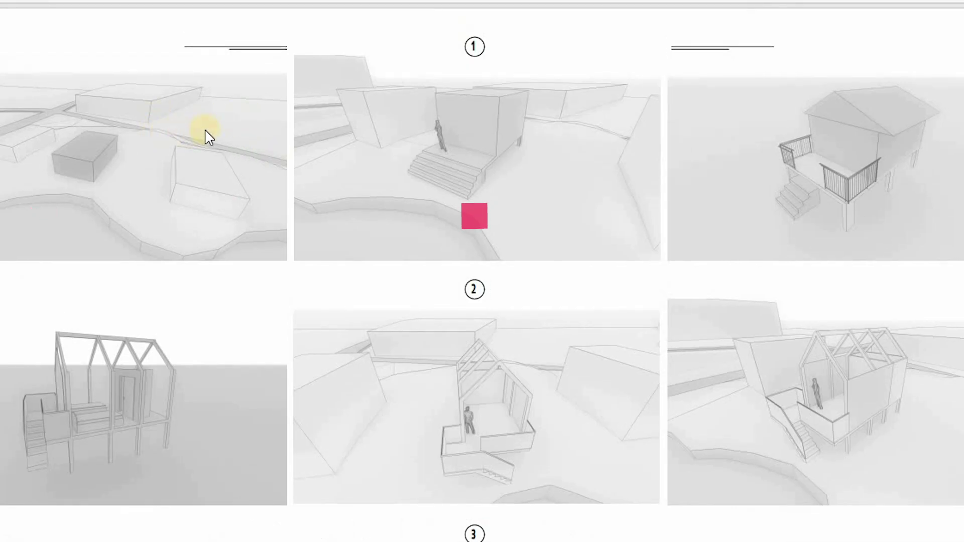
# Step: Look over the numbered concept diagrams on the sheet, from the site massing to the cabin structure and facade views
pyautogui.scroll(2, 287, 216)
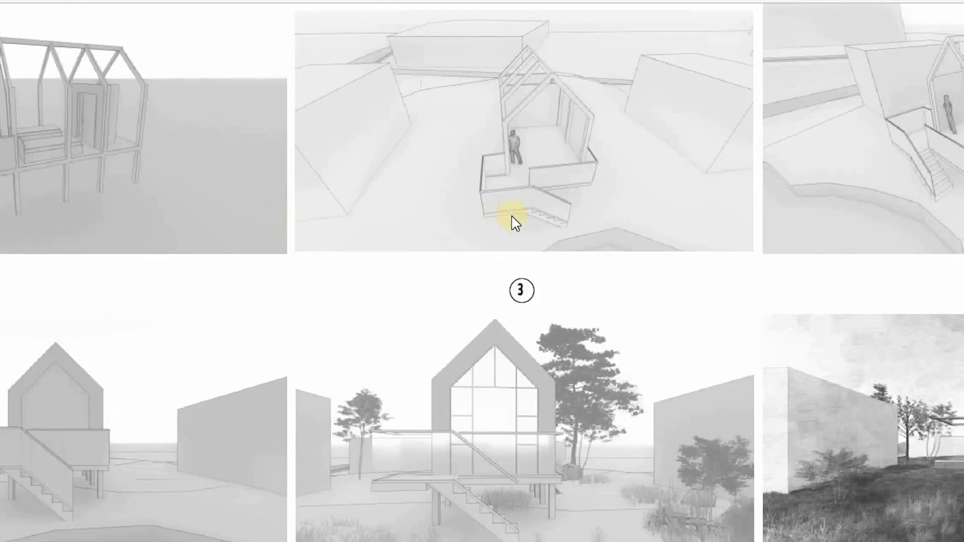
pyautogui.scroll(2, 680, 239)
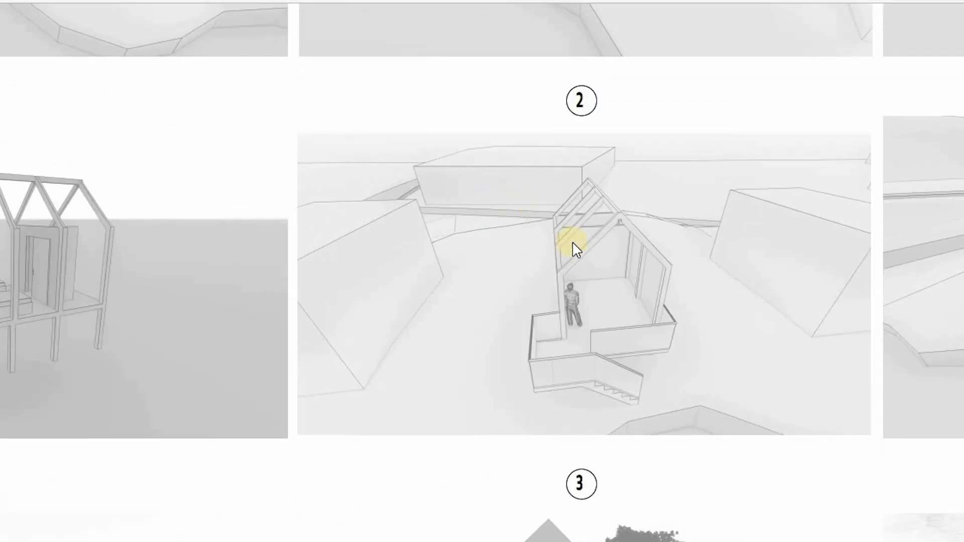
pyautogui.scroll(2, 570, 251)
pyautogui.scroll(-3, 570, 261)
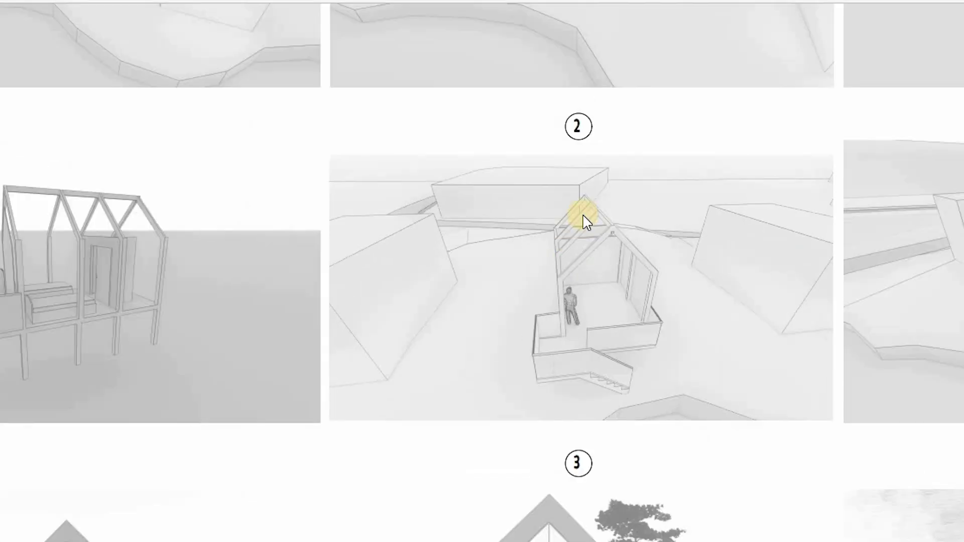
pyautogui.scroll(5, 583, 218)
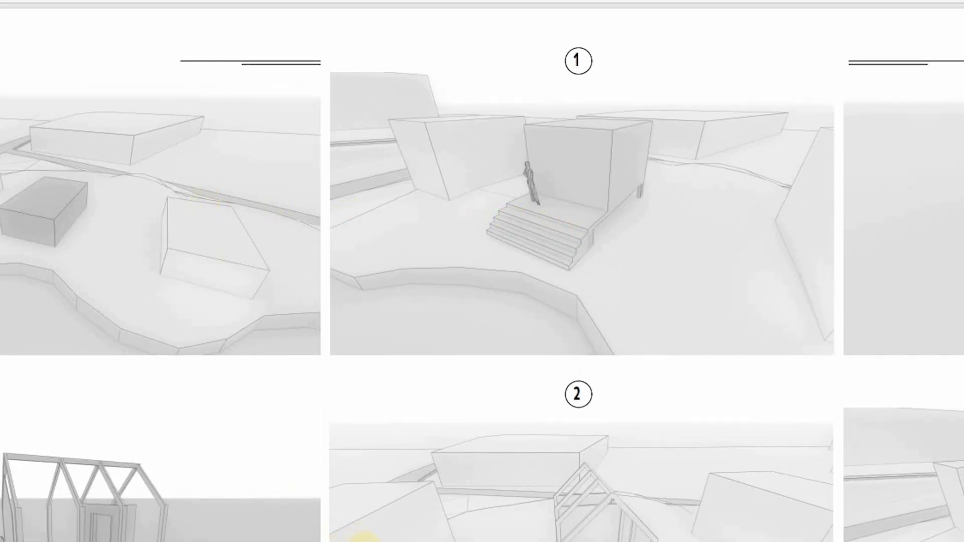
pyautogui.hscroll(-3, 301, 540)
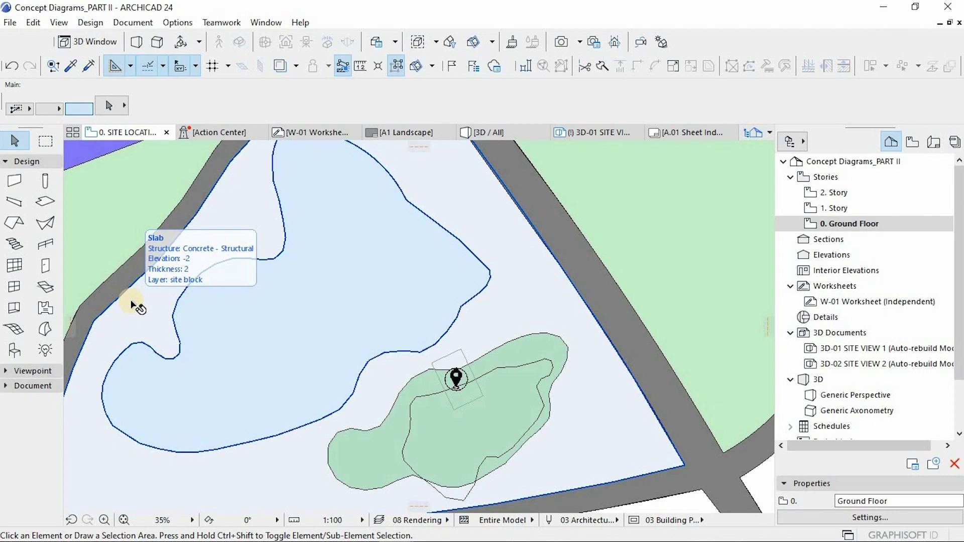
# Step: Add the three hill contour lines as new points on the terrain mesh, using Fit to User Ridges
pyautogui.click(440, 306)
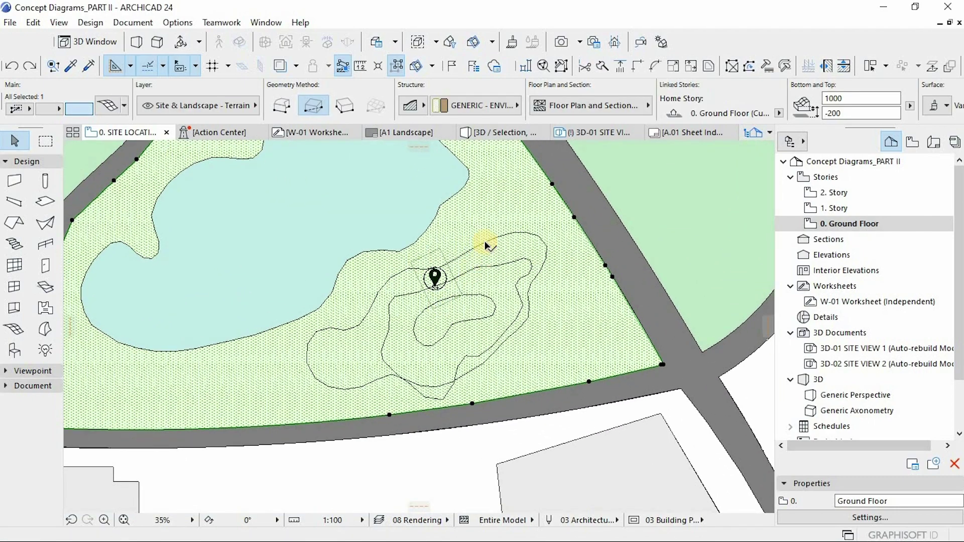
pyautogui.scroll(2, 485, 246)
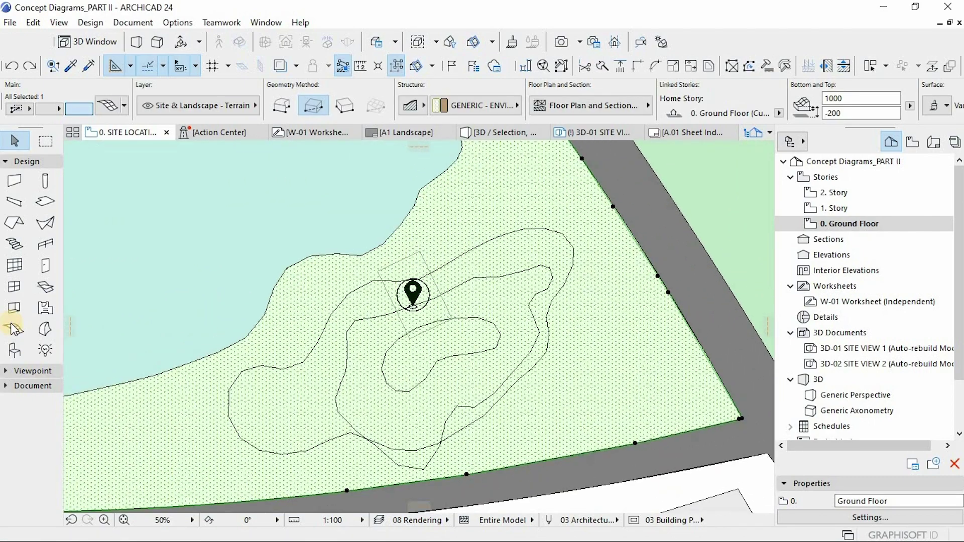
pyautogui.click(452, 249)
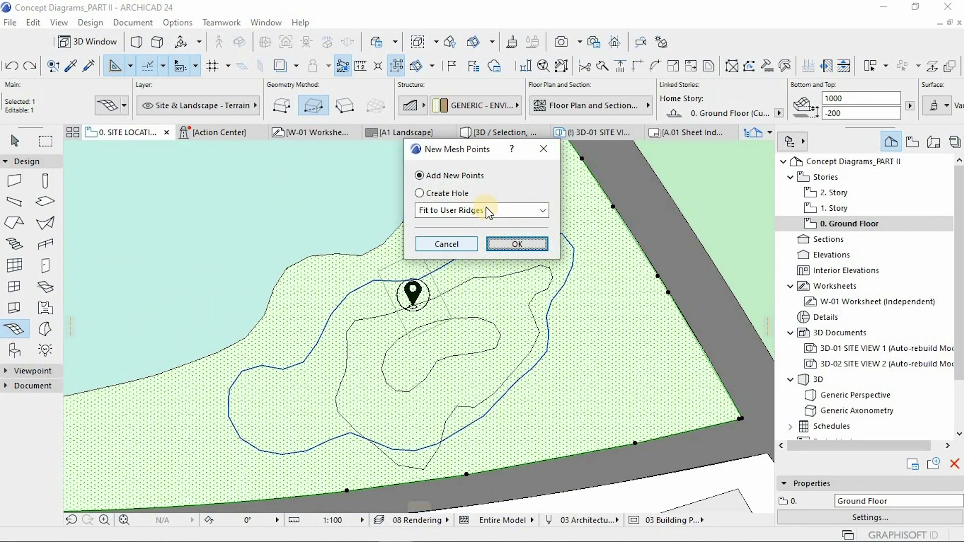
pyautogui.press('Return')
pyautogui.click(480, 266)
pyautogui.press('Return')
pyautogui.click(487, 308)
pyautogui.click(507, 243)
pyautogui.click(465, 251)
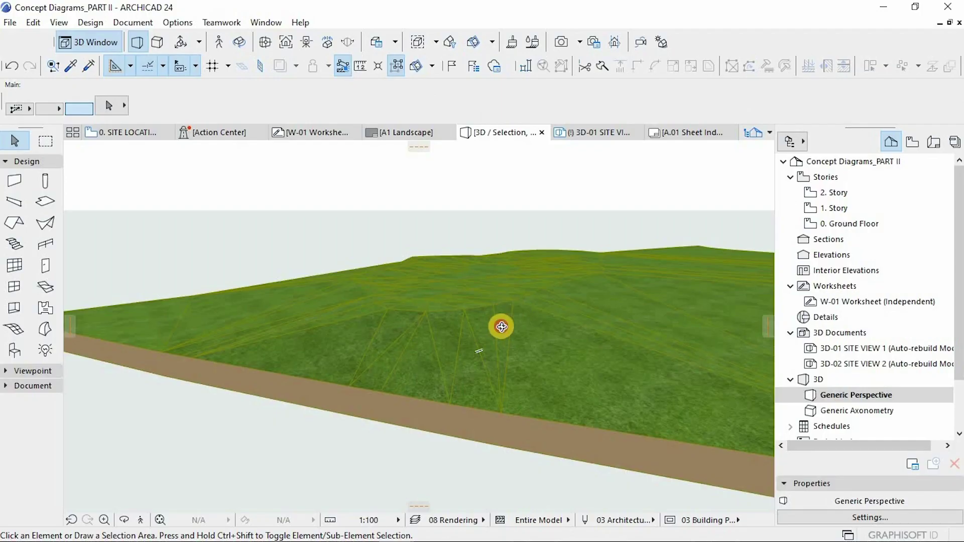
# Step: Inspect in 3D how the terrain mesh overlaps the pond slab, then return to the site floor plan
pyautogui.moveTo(498, 327)
pyautogui.mouseDown()
pyautogui.moveTo(400, 347)
pyautogui.moveTo(516, 286)
pyautogui.moveTo(475, 304)
pyautogui.moveTo(436, 291)
pyautogui.moveTo(232, 325)
pyautogui.moveTo(570, 377)
pyautogui.moveTo(376, 352)
pyautogui.moveTo(458, 316)
pyautogui.moveTo(555, 327)
pyautogui.moveTo(555, 310)
pyautogui.moveTo(493, 326)
pyautogui.moveTo(460, 394)
pyautogui.mouseUp()
pyautogui.click(460, 394)
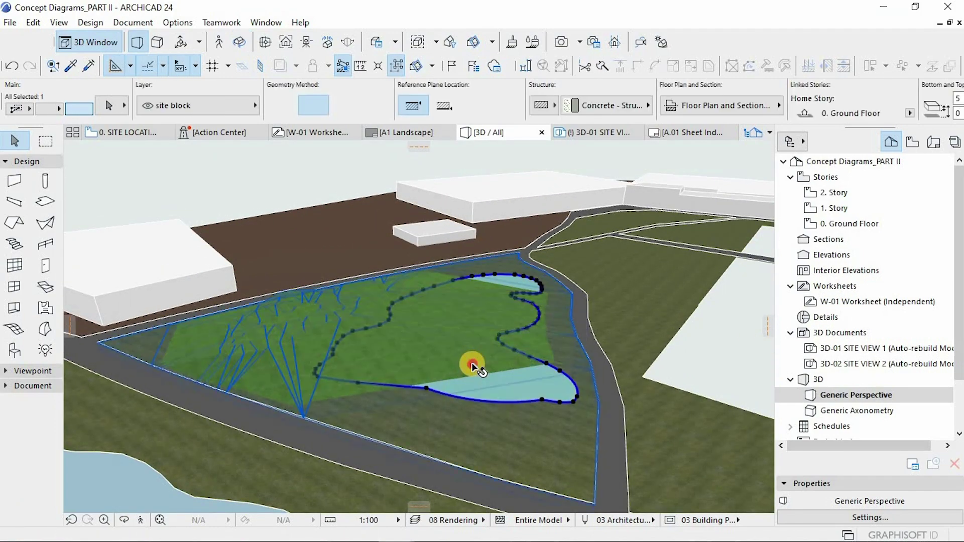
pyautogui.keyDown('shift'); pyautogui.click(544, 384); pyautogui.keyUp('shift')
pyautogui.rightClick(559, 374)
pyautogui.click(550, 357)
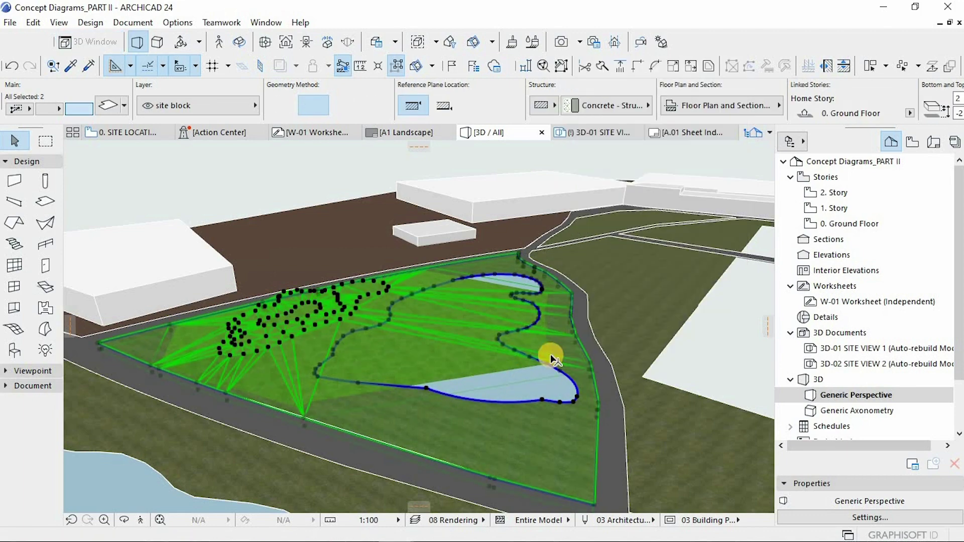
pyautogui.scroll(2, 551, 361)
pyautogui.click(527, 392)
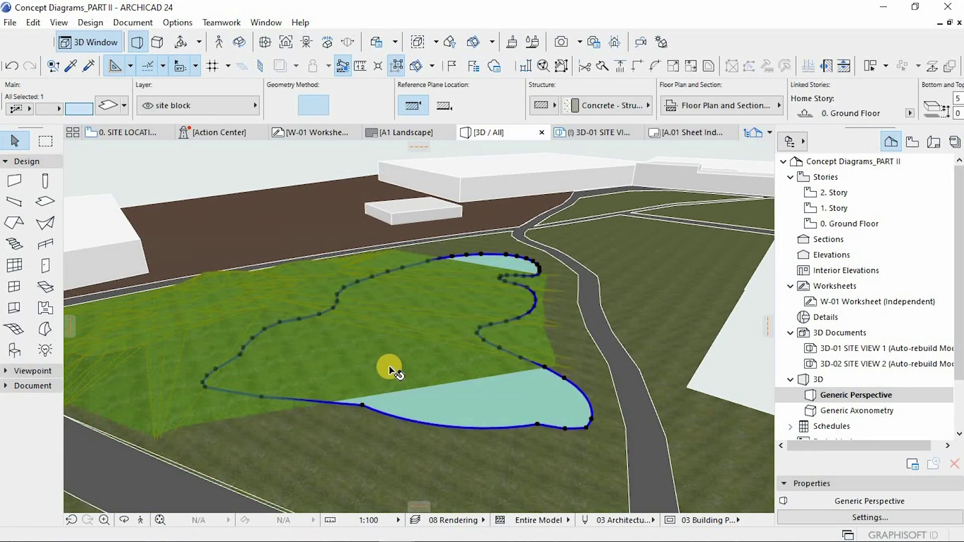
pyautogui.press('o')
pyautogui.moveTo(361, 346); pyautogui.dragTo(381, 333)
pyautogui.press('F2')
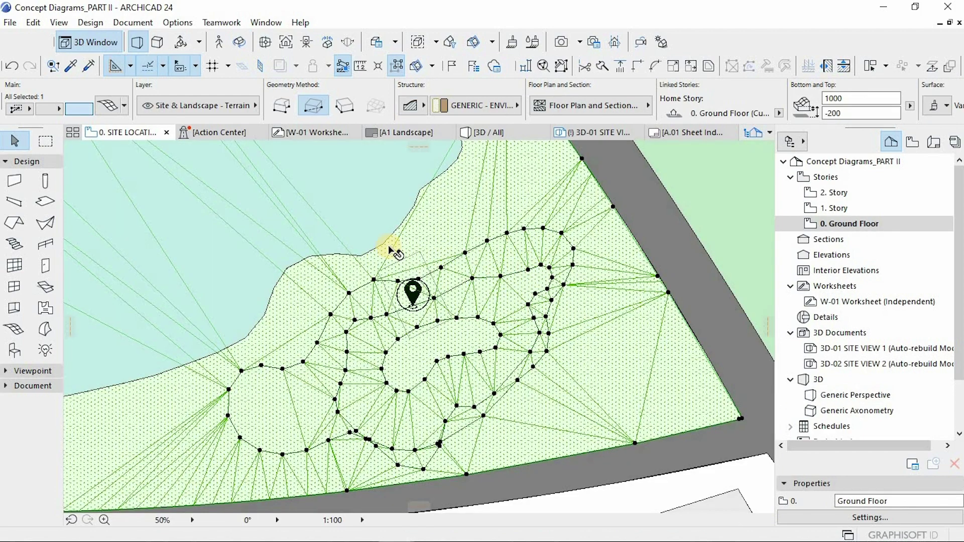
# Step: Cut a hole in the terrain mesh along the pond outline and show the site in 3D
pyautogui.click(391, 241)
pyautogui.scroll(-1, 396, 247)
pyautogui.scroll(-2, 408, 283)
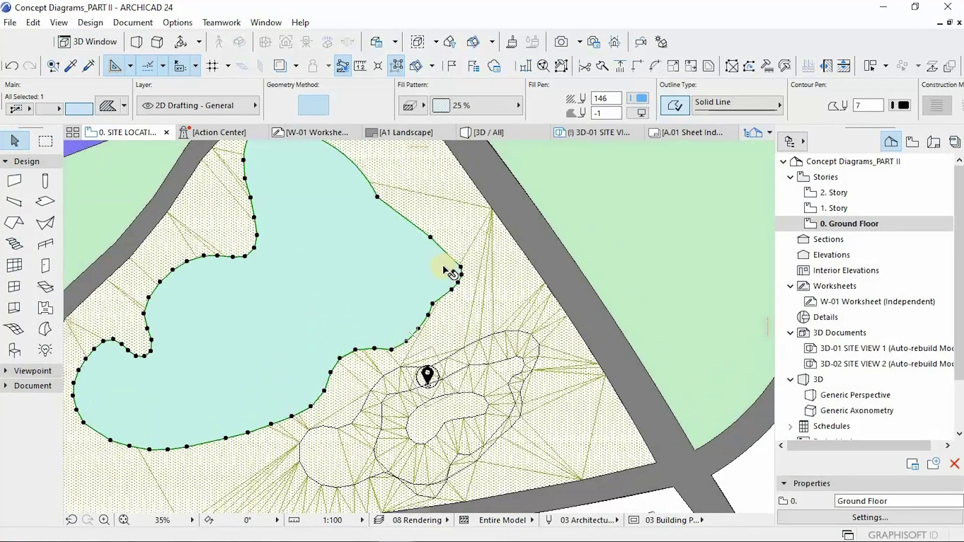
pyautogui.click(377, 197)
pyautogui.click(494, 160)
pyautogui.scroll(-1, 467, 232)
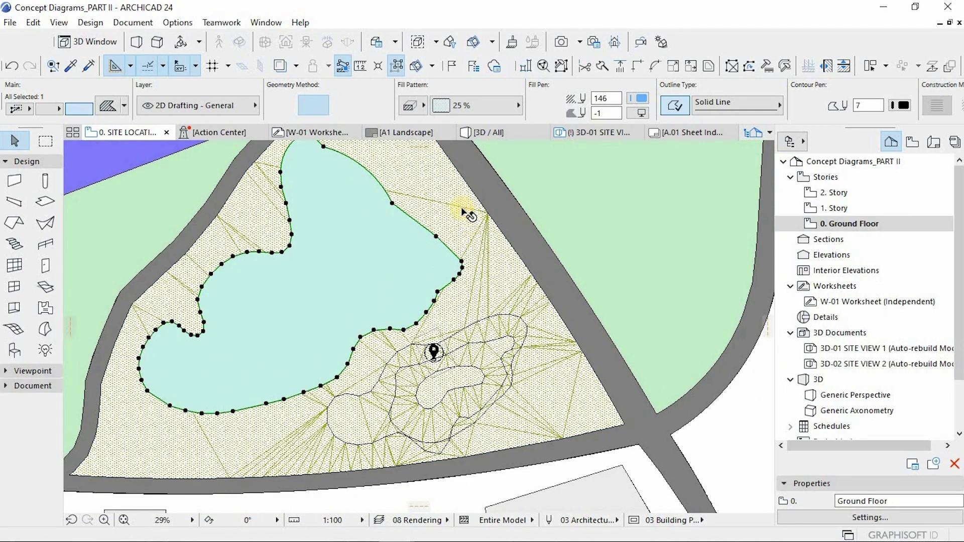
pyautogui.click(487, 211)
pyautogui.click(487, 212)
pyautogui.click(399, 210)
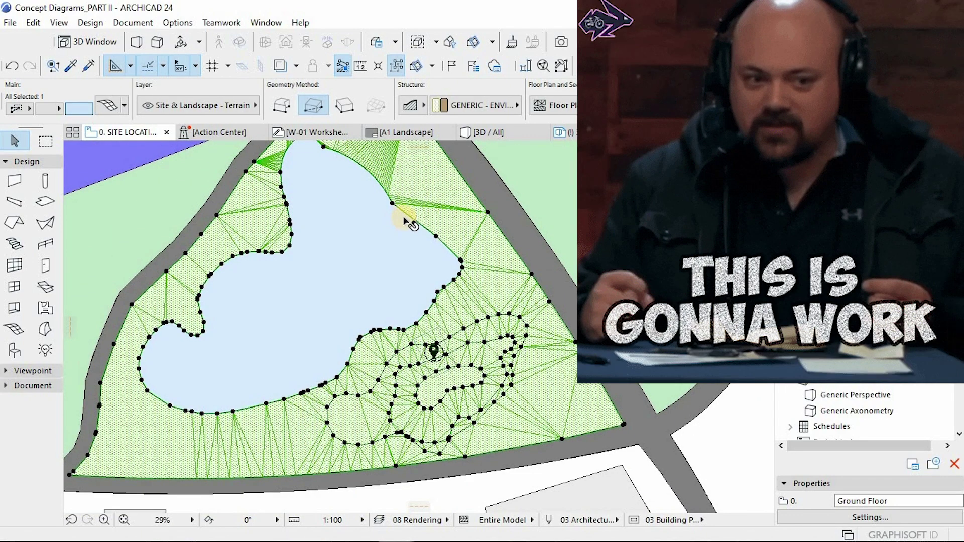
pyautogui.press('F3')
pyautogui.moveTo(369, 308); pyautogui.dragTo(404, 301)
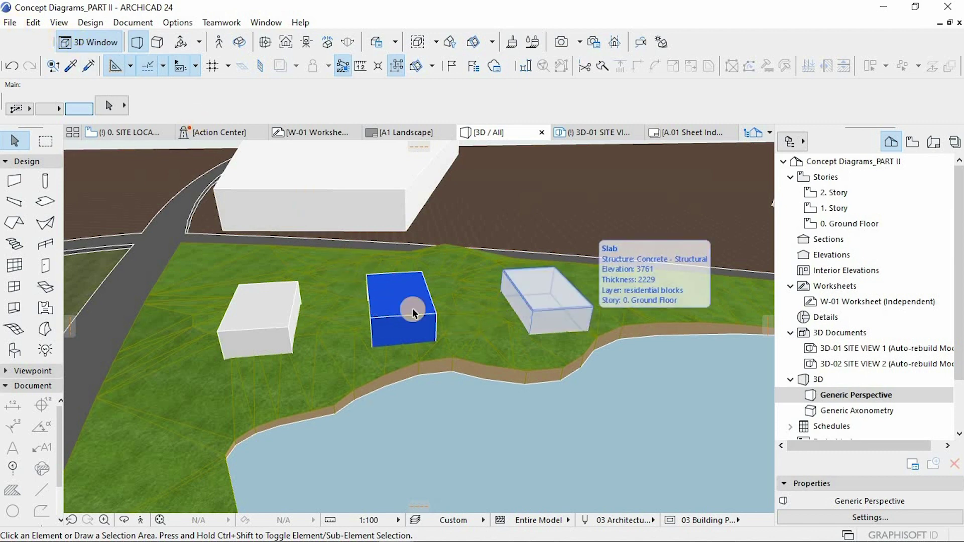
# Step: Study the hand-drawn cabin sketches, covering the plan's dimensions and room layout and the front elevation
pyautogui.moveTo(381, 302)
pyautogui.mouseDown()
pyautogui.moveTo(350, 251)
pyautogui.moveTo(456, 356)
pyautogui.moveTo(456, 327)
pyautogui.moveTo(396, 251)
pyautogui.moveTo(359, 330)
pyautogui.mouseUp()
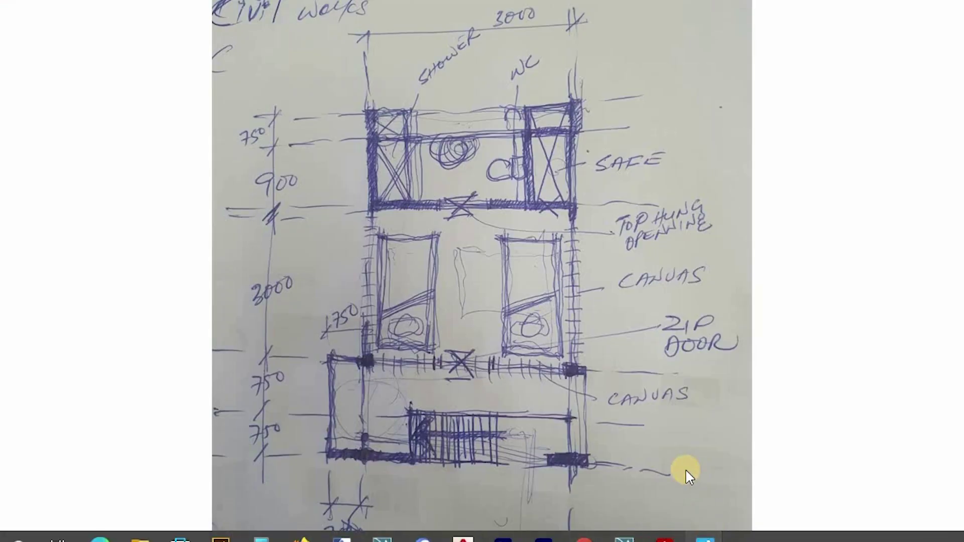
pyautogui.moveTo(704, 536)
pyautogui.click(795, 454)
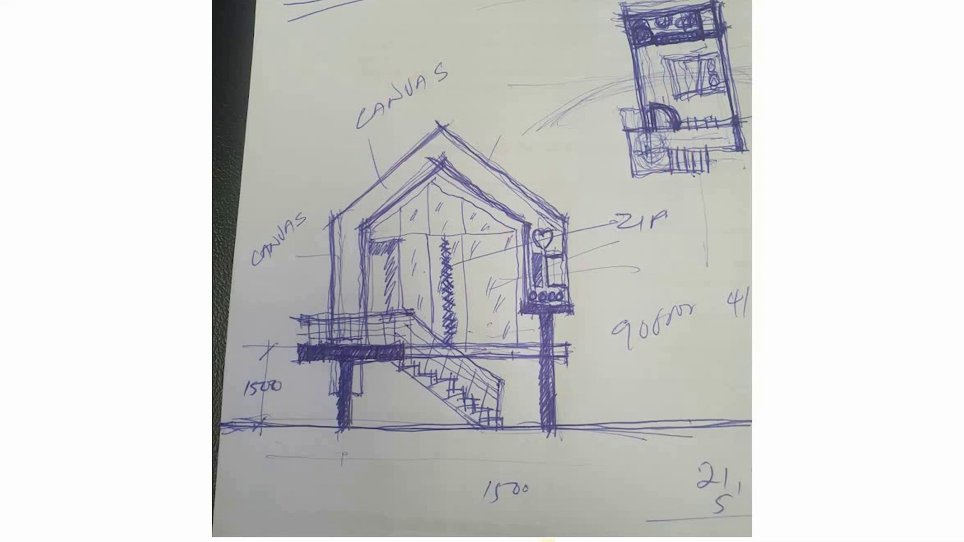
pyautogui.click(701, 531)
pyautogui.click(757, 433)
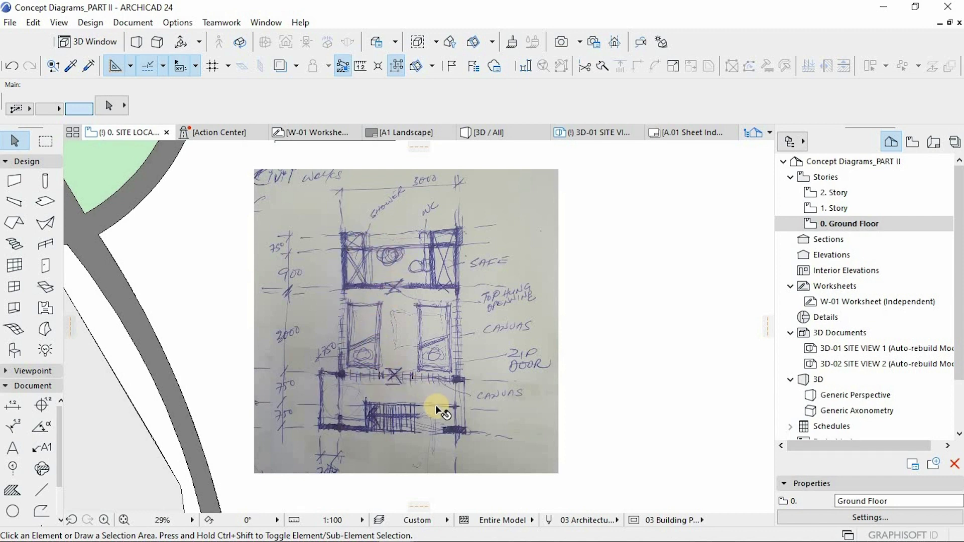
pyautogui.scroll(4, 440, 410)
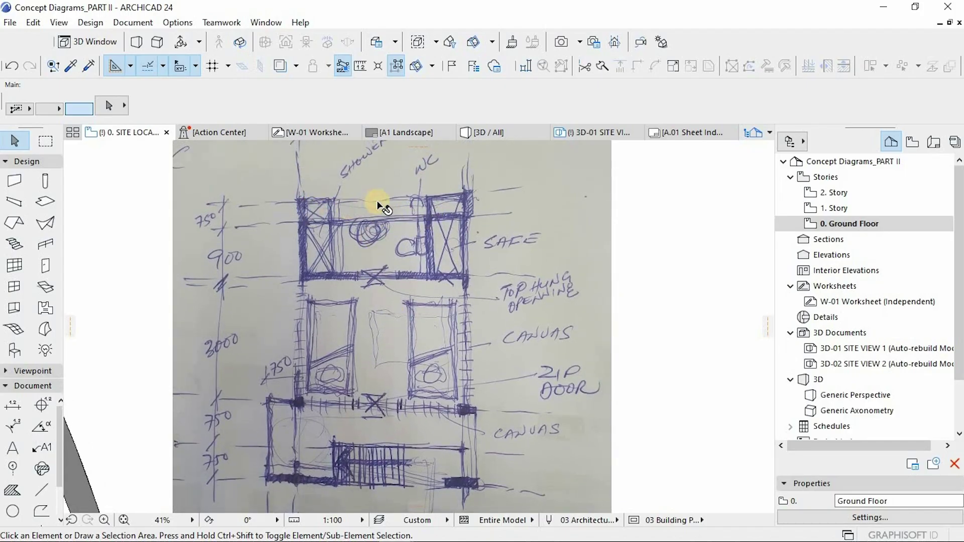
pyautogui.scroll(-2, 378, 202)
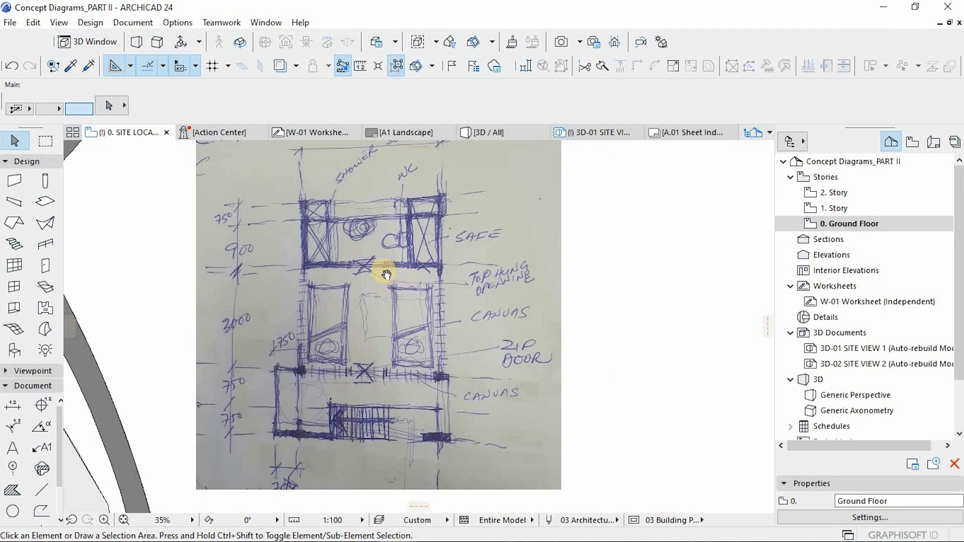
pyautogui.scroll(-2, 366, 231)
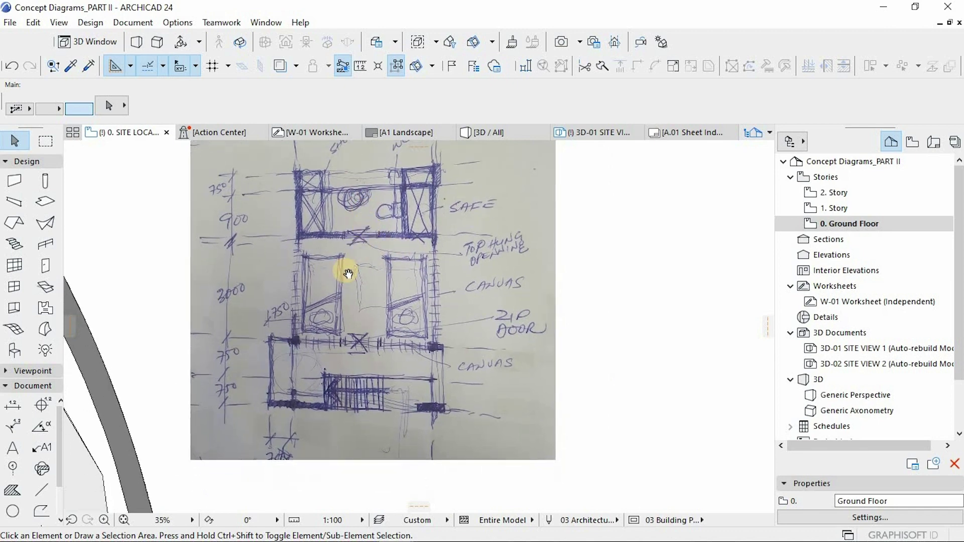
pyautogui.moveTo(345, 196); pyautogui.dragTo(324, 235)
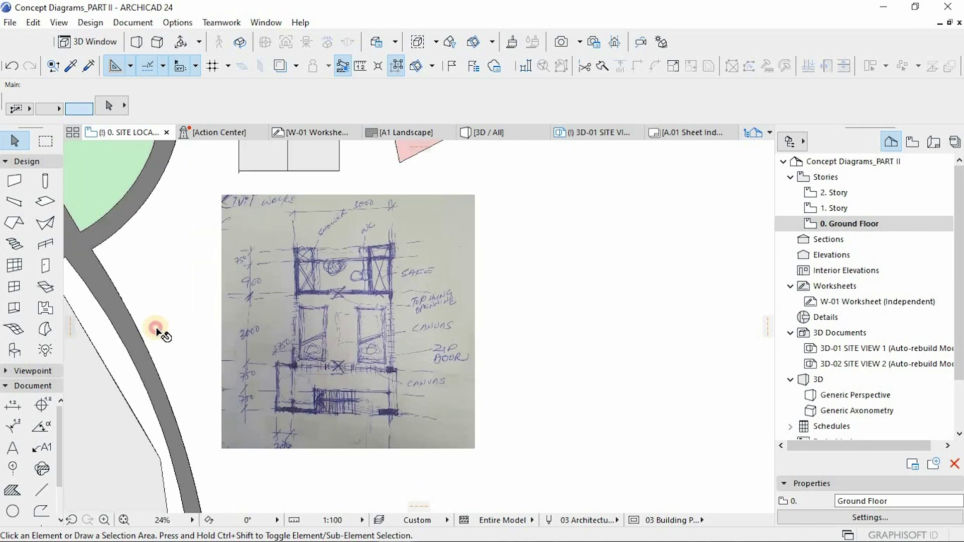
# Step: Move the pasted elevation sketch so its upper corner meets the plan sketch and both images sit flush side by side
pyautogui.moveTo(155, 327)
pyautogui.mouseDown()
pyautogui.moveTo(548, 321)
pyautogui.moveTo(637, 328)
pyautogui.moveTo(626, 321)
pyautogui.moveTo(639, 329)
pyautogui.mouseUp()
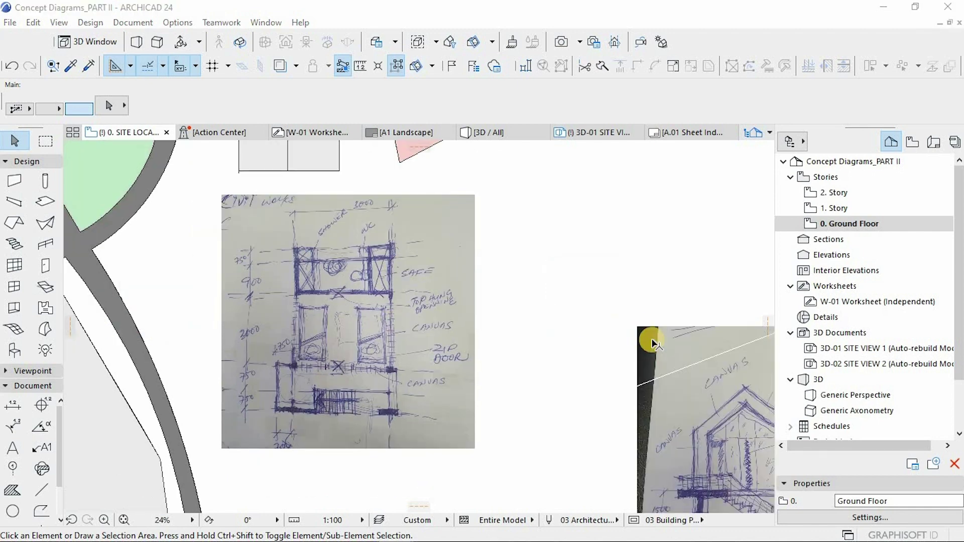
pyautogui.click(663, 359)
pyautogui.click(685, 402)
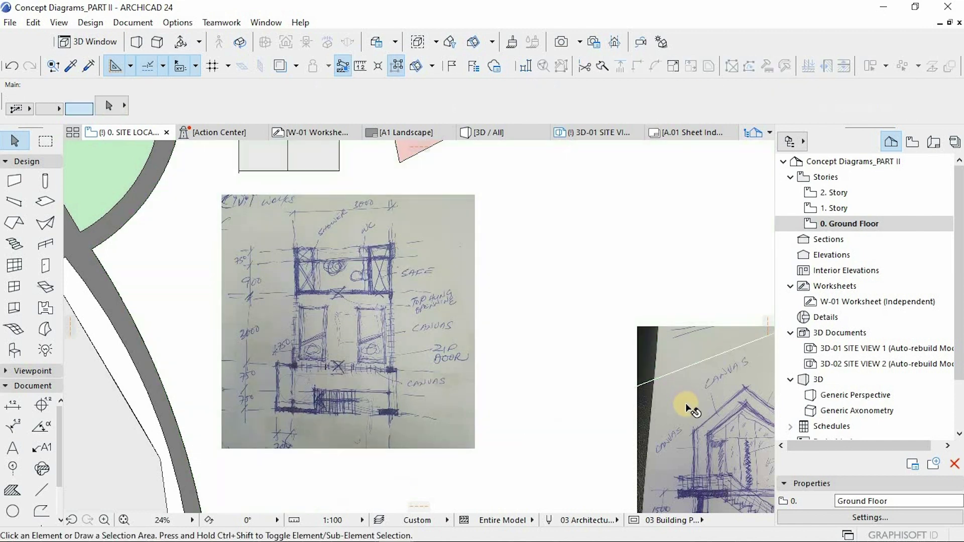
pyautogui.click(669, 373)
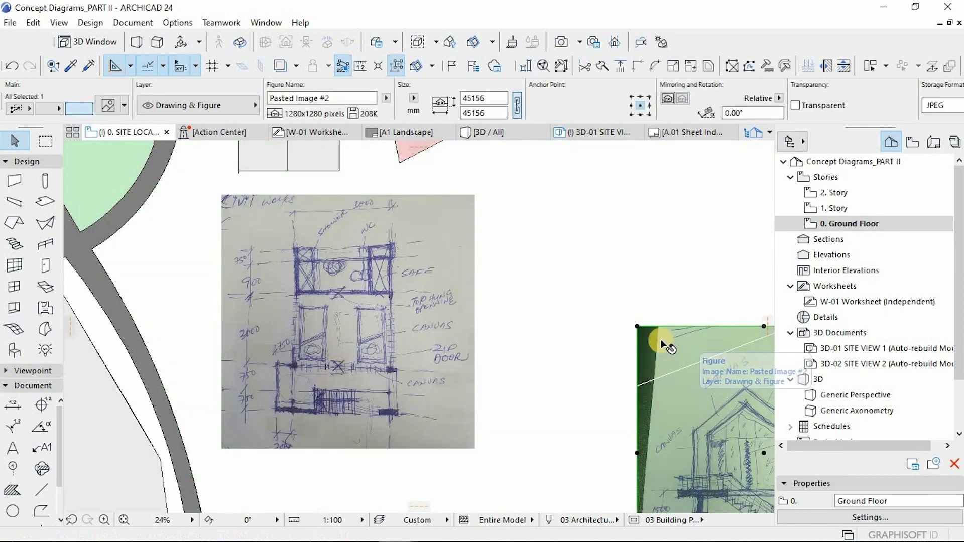
pyautogui.click(638, 329)
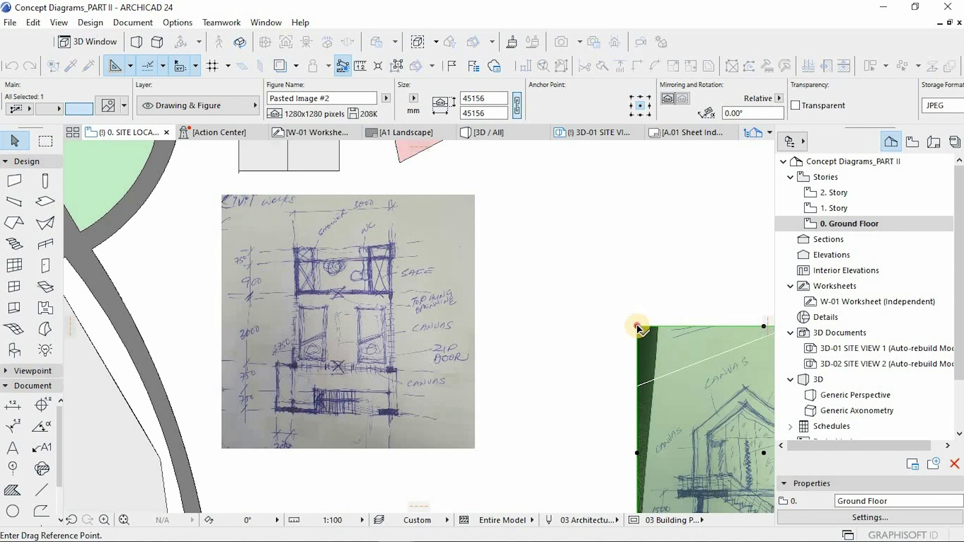
pyautogui.click(476, 196)
pyautogui.moveTo(577, 286); pyautogui.dragTo(501, 268)
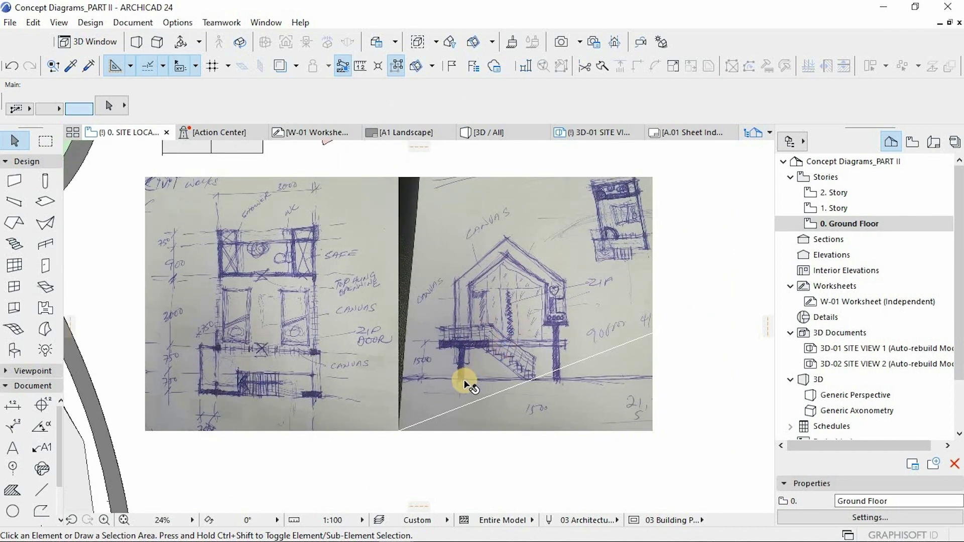
pyautogui.scroll(2, 480, 388)
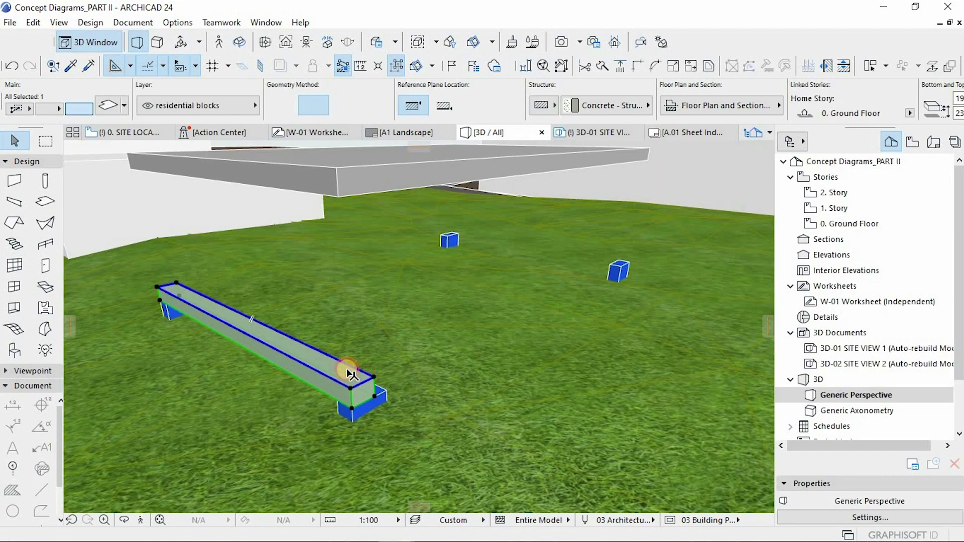
# Step: Offset the edge of the beam slab that spans the two front supports of the cabin
pyautogui.click(342, 371)
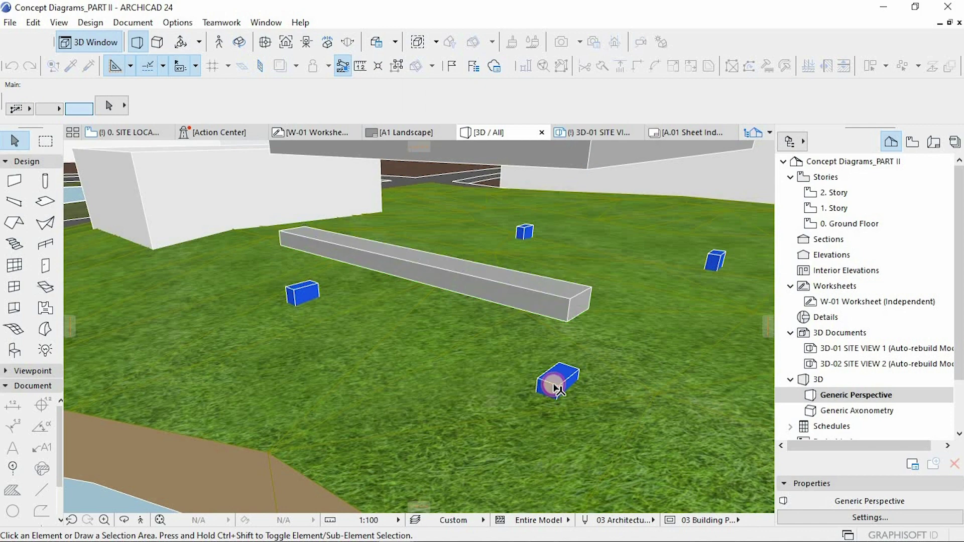
pyautogui.click(555, 384)
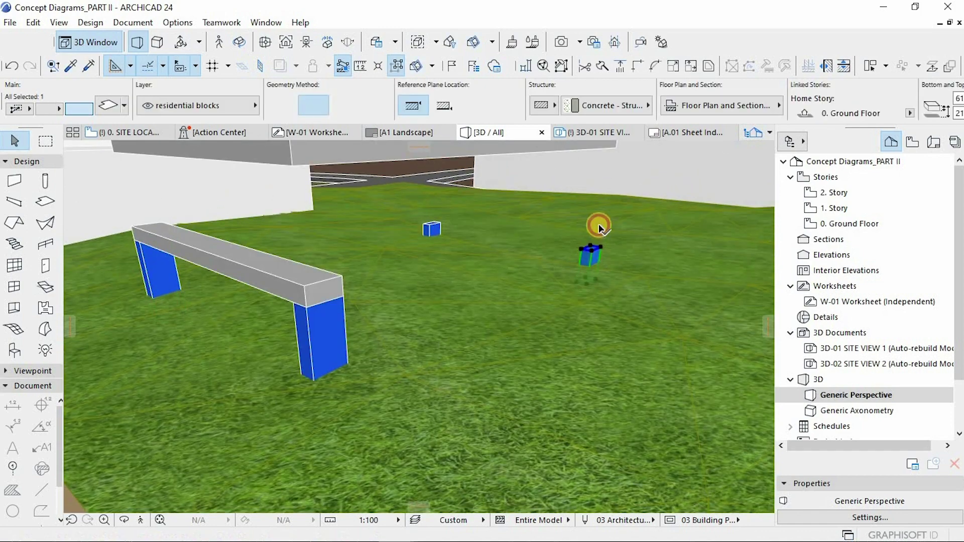
pyautogui.click(308, 306)
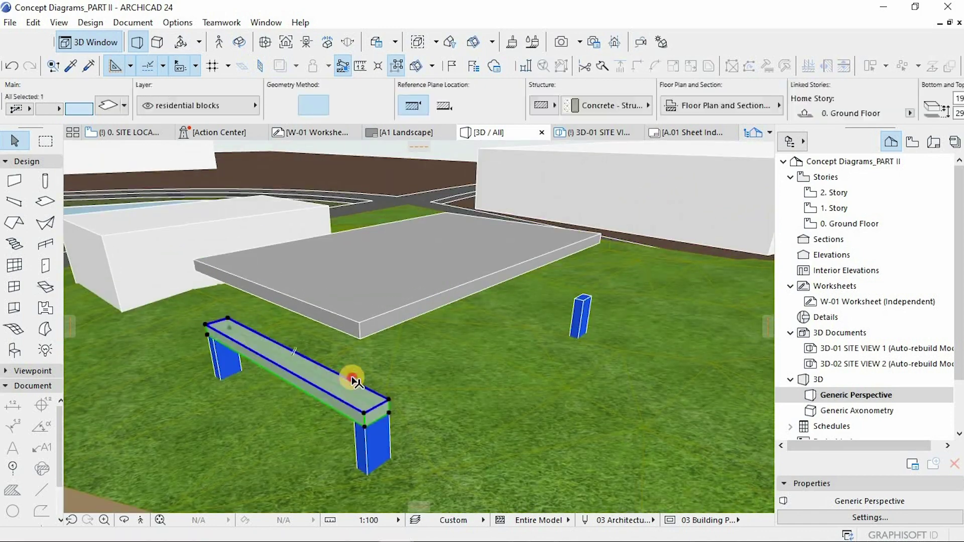
pyautogui.moveTo(348, 372); pyautogui.dragTo(577, 301)
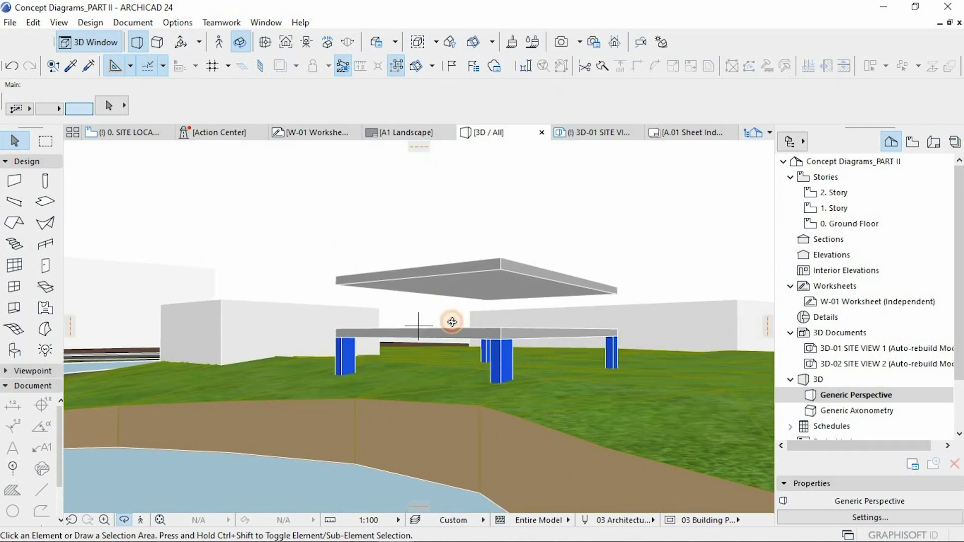
pyautogui.moveTo(452, 322); pyautogui.dragTo(416, 318)
pyautogui.scroll(-3, 445, 360)
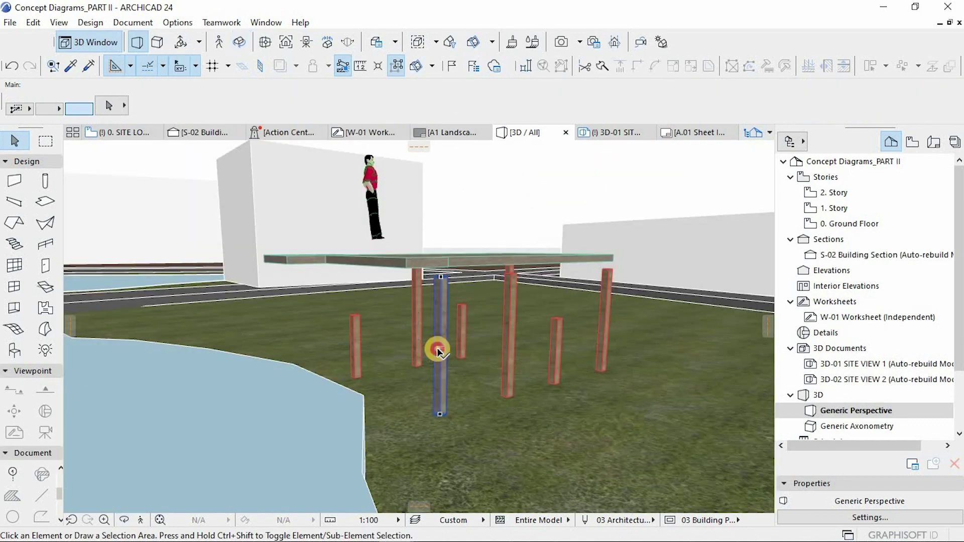
# Step: Stretch the top of the front timber column up to the underside of the deck slab
pyautogui.click(437, 346)
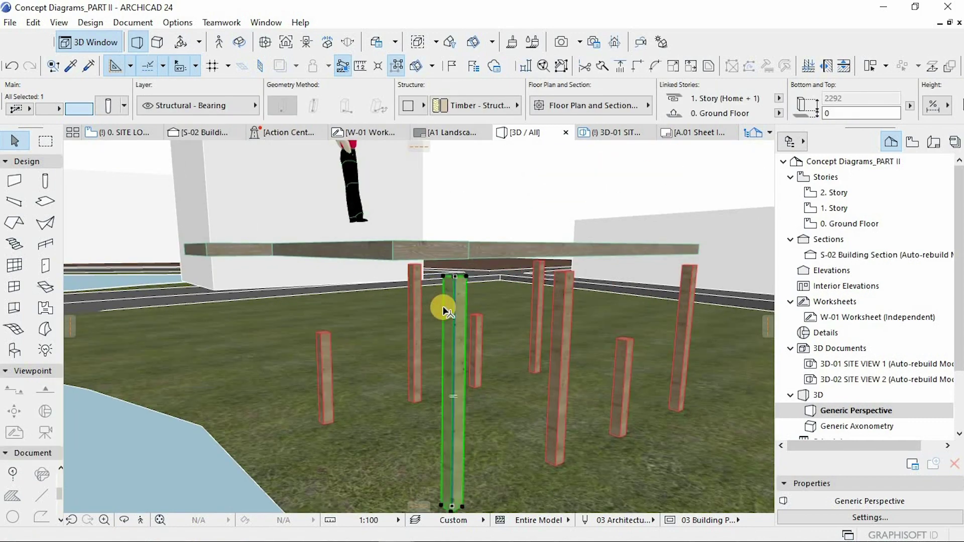
pyautogui.click(454, 276)
pyautogui.press('Escape')
pyautogui.press('Escape')
# Step: Try to stretch the short timber column nearest the pond up towards the deck slab
pyautogui.click(328, 334)
pyautogui.click(330, 333)
pyautogui.click(525, 160)
pyautogui.press('Escape')
pyautogui.scroll(1, 323, 336)
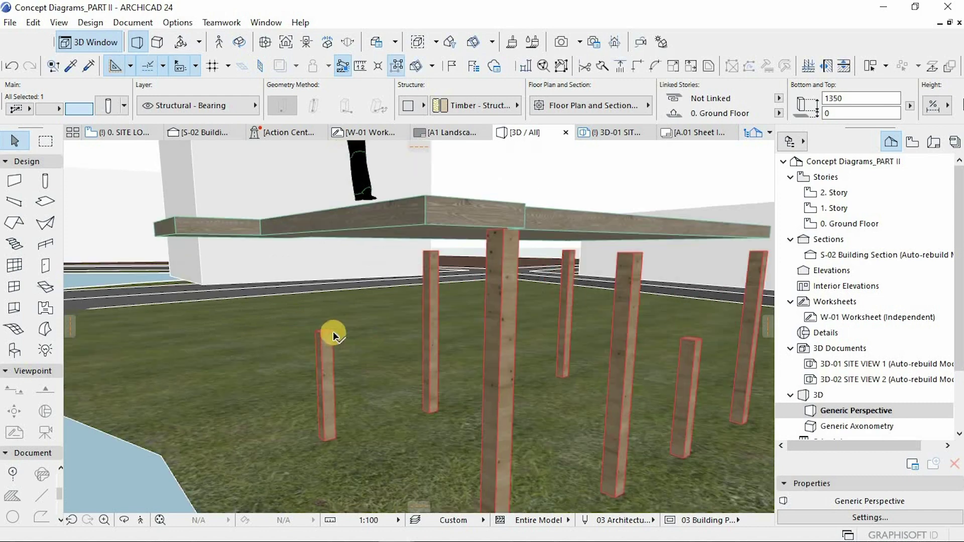
pyautogui.press('Escape')
pyautogui.click(325, 334)
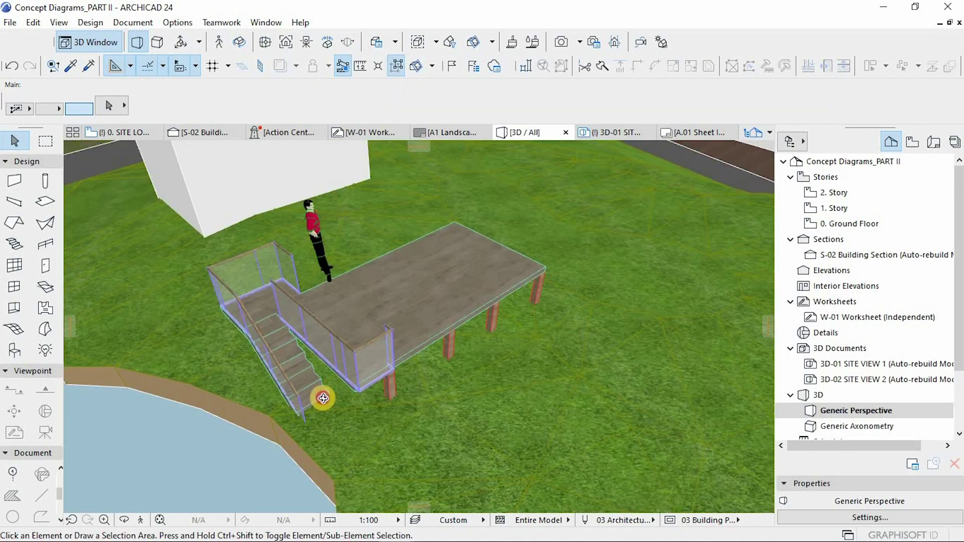
# Step: Reposition the human figure at the front edge of the deck beside the railing
pyautogui.moveTo(318, 393); pyautogui.dragTo(290, 345)
pyautogui.moveTo(366, 330); pyautogui.dragTo(596, 328)
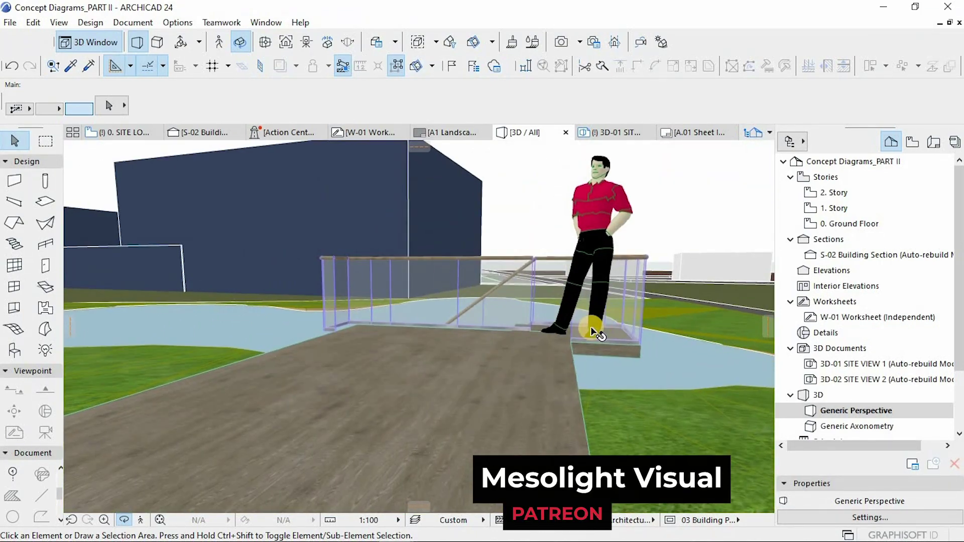
pyautogui.click(598, 345)
pyautogui.hotkey('ctrl', 'd')
pyautogui.scroll(1, 585, 351)
pyautogui.click(550, 323)
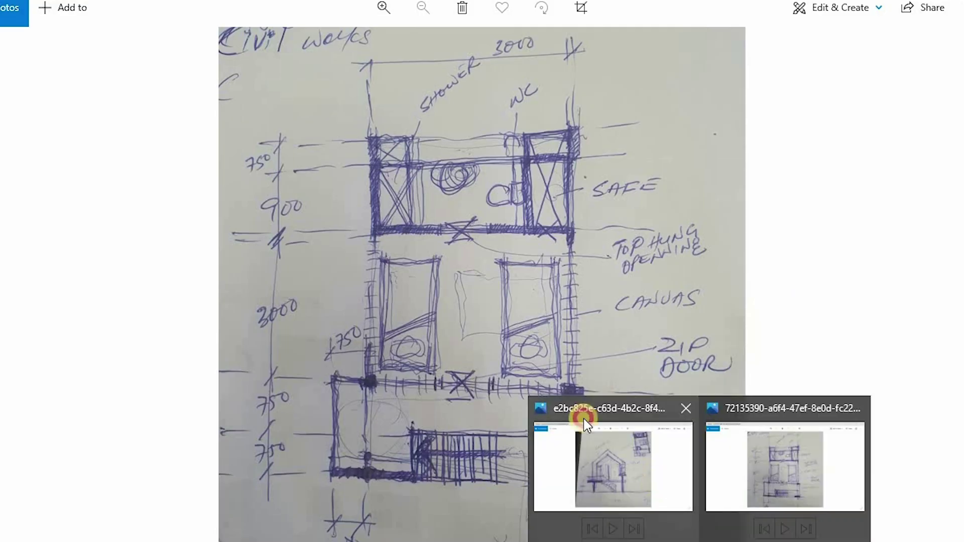
# Step: Check the hand-drawn elevation, then examine the cabin's roof frame, columns and deck from several sides
pyautogui.click(628, 460)
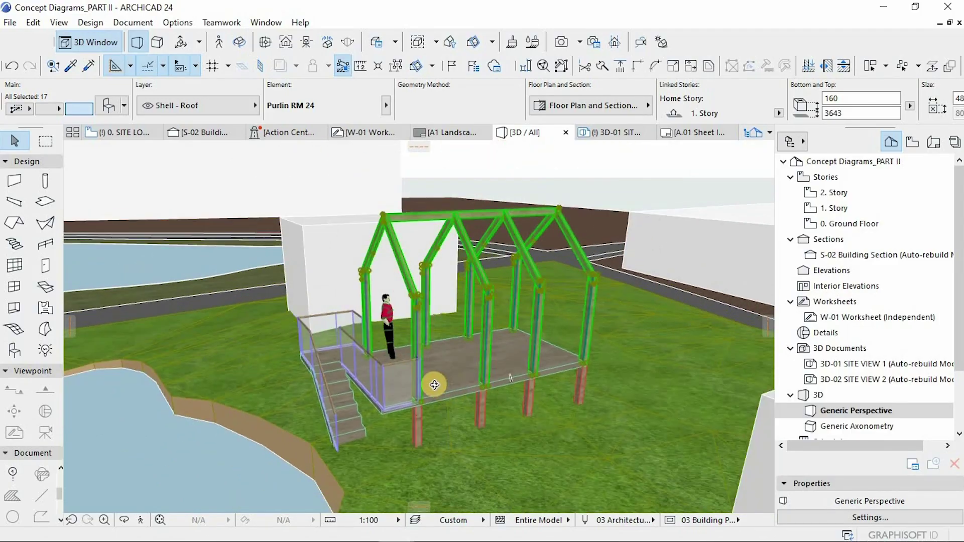
pyautogui.moveTo(432, 383)
pyautogui.mouseDown()
pyautogui.moveTo(617, 361)
pyautogui.moveTo(458, 400)
pyautogui.moveTo(523, 295)
pyautogui.moveTo(452, 333)
pyautogui.moveTo(301, 301)
pyautogui.moveTo(441, 337)
pyautogui.moveTo(336, 333)
pyautogui.moveTo(286, 280)
pyautogui.moveTo(249, 276)
pyautogui.moveTo(158, 311)
pyautogui.mouseUp()
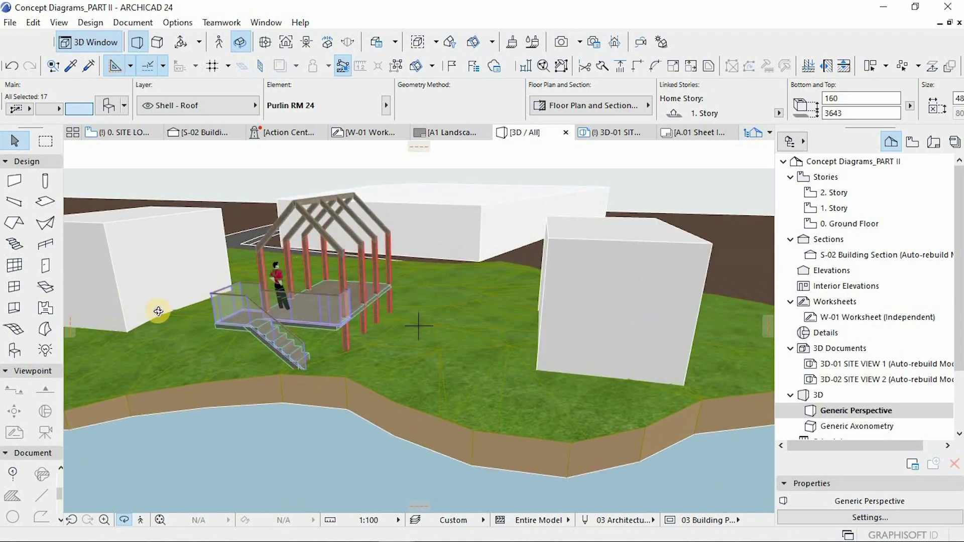
pyautogui.moveTo(324, 285); pyautogui.dragTo(357, 284)
pyautogui.scroll(4, 280, 340)
pyautogui.moveTo(280, 339); pyautogui.dragTo(239, 316)
pyautogui.click(296, 342)
pyautogui.click(283, 340)
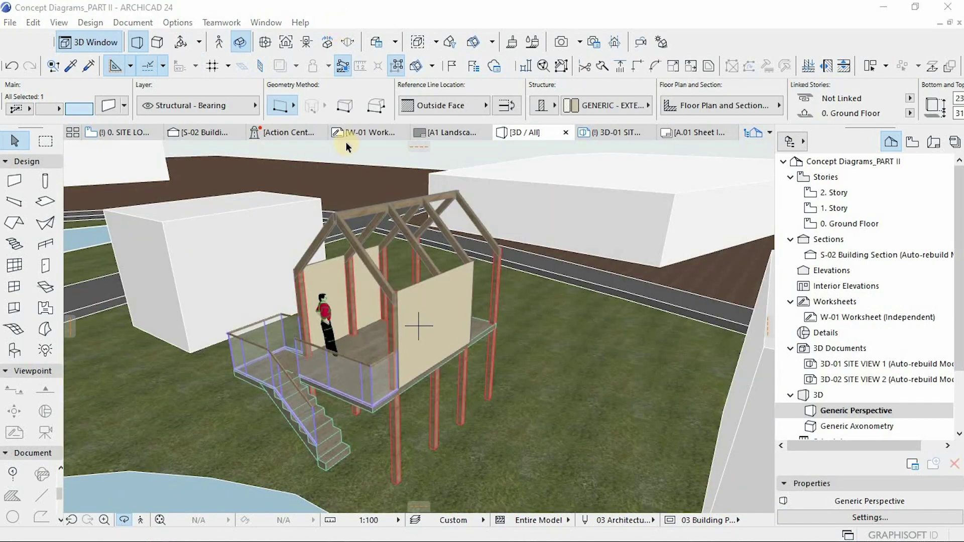
pyautogui.press('Escape')
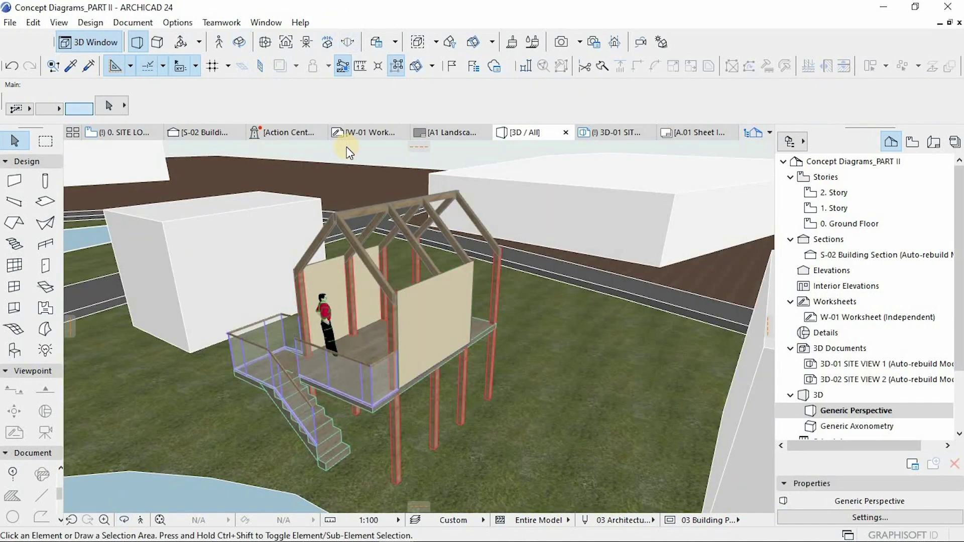
# Step: Update the layer settings so the modelled grass terrain and pond bank show around the cabin
pyautogui.hotkey('ctrl', 'l')
pyautogui.click(513, 381)
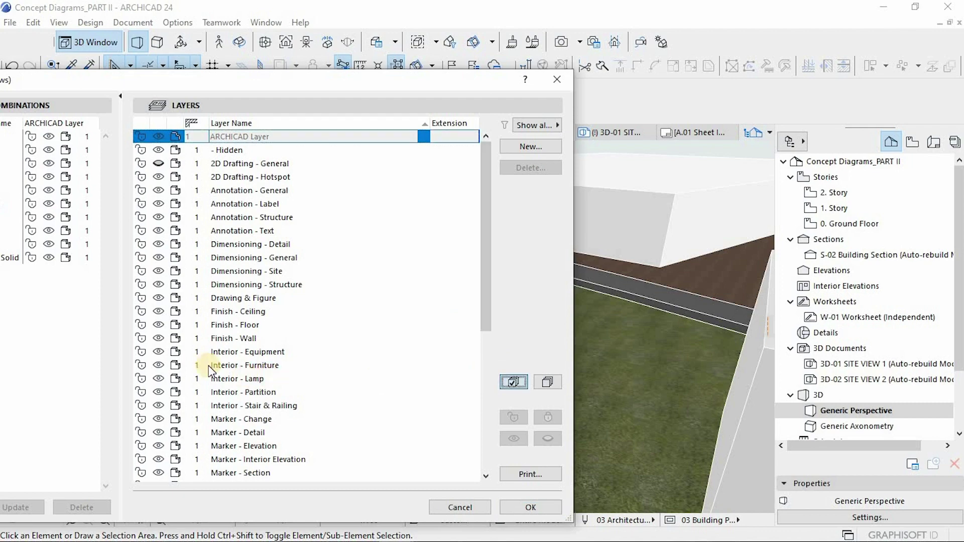
pyautogui.click(526, 508)
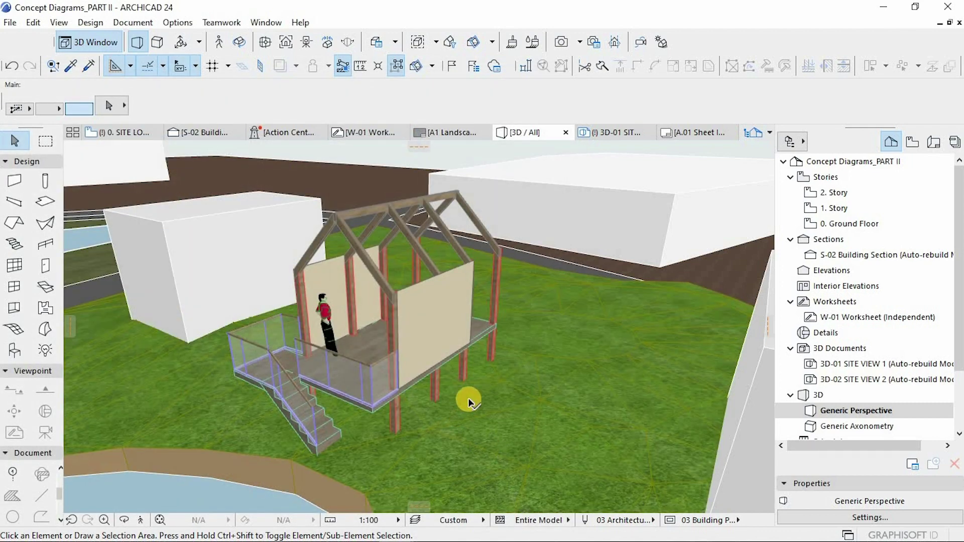
# Step: Draw a Brick - Finish wall across the open end of the cabin's brick-walled room, between the two end columns
pyautogui.moveTo(425, 340)
pyautogui.mouseDown()
pyautogui.moveTo(430, 264)
pyautogui.moveTo(478, 308)
pyautogui.mouseUp()
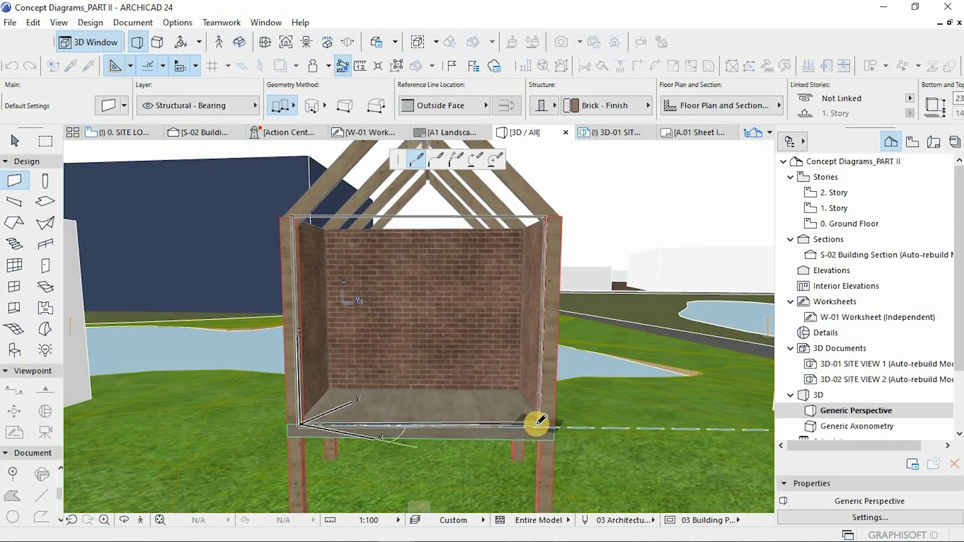
pyautogui.doubleClick(537, 424)
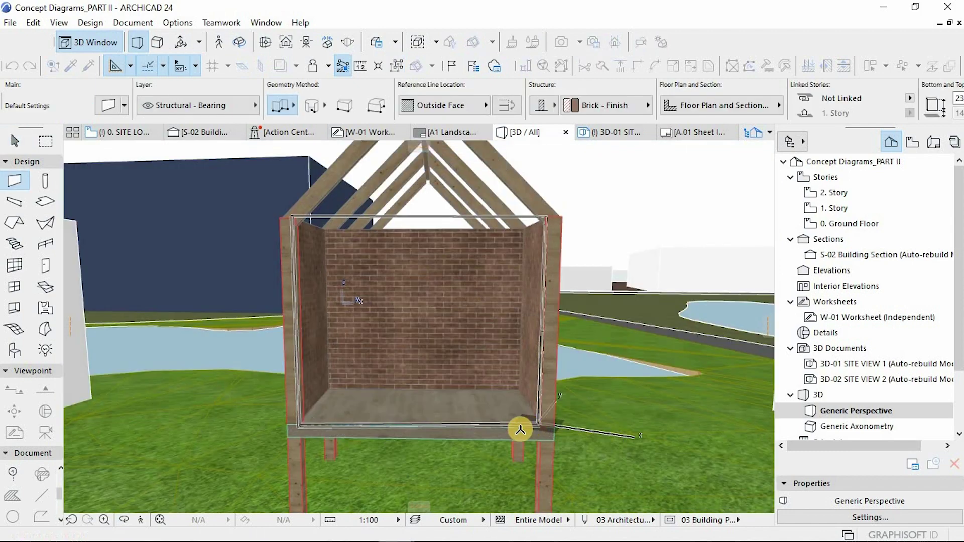
pyautogui.press('Escape')
# Step: Examine the cabin's brick wall, roof frame and front deck from several angles
pyautogui.moveTo(577, 409); pyautogui.dragTo(339, 345)
pyautogui.scroll(-1, 460, 369)
pyautogui.moveTo(460, 370); pyautogui.dragTo(307, 309)
pyautogui.moveTo(420, 341); pyautogui.dragTo(553, 265)
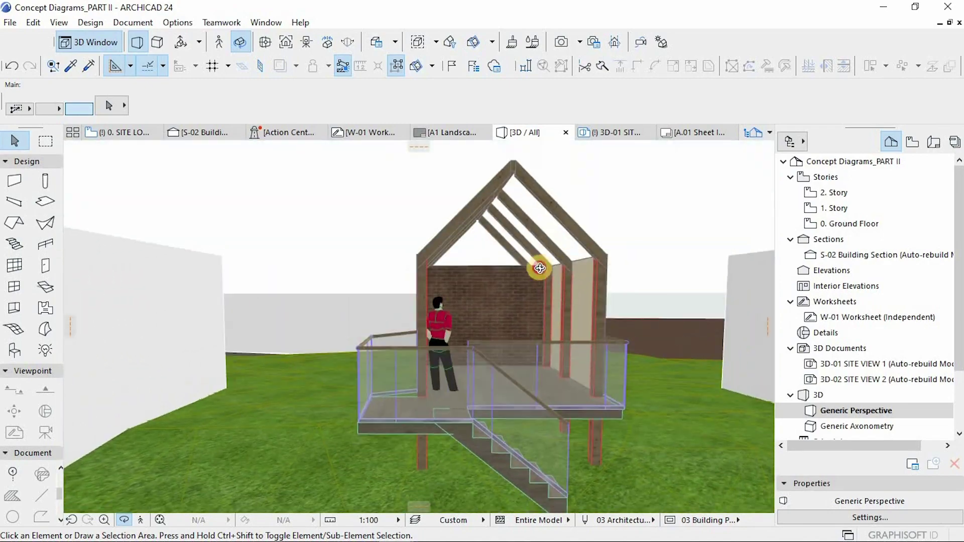
pyautogui.moveTo(492, 303); pyautogui.dragTo(529, 249)
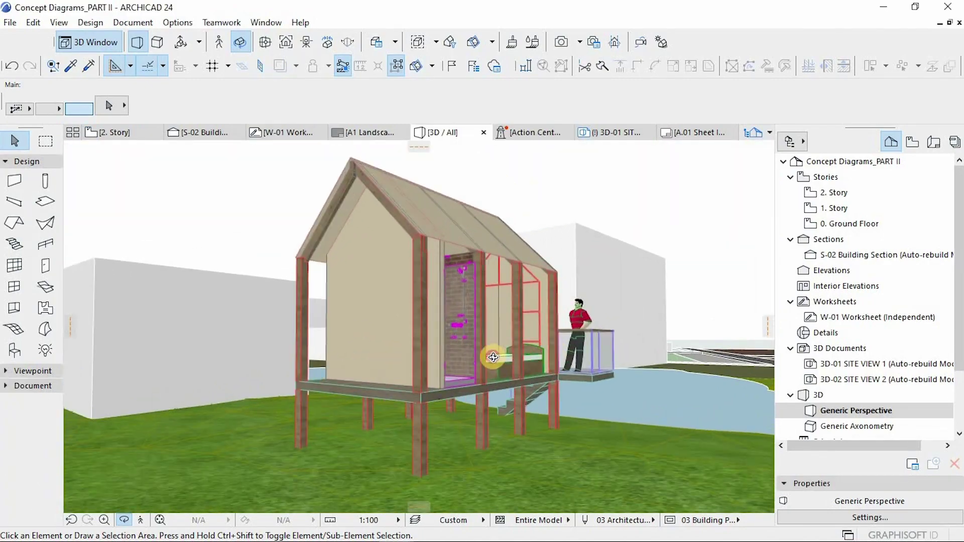
pyautogui.moveTo(493, 357); pyautogui.dragTo(377, 327)
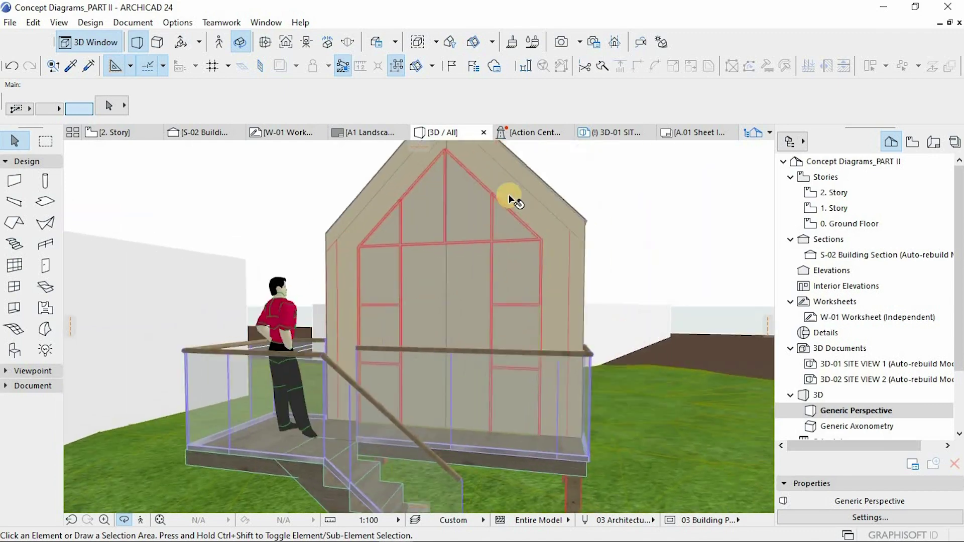
# Step: Assign the front gable canvas wall to the Finish - Wall layer
pyautogui.click(510, 197)
pyautogui.click(224, 105)
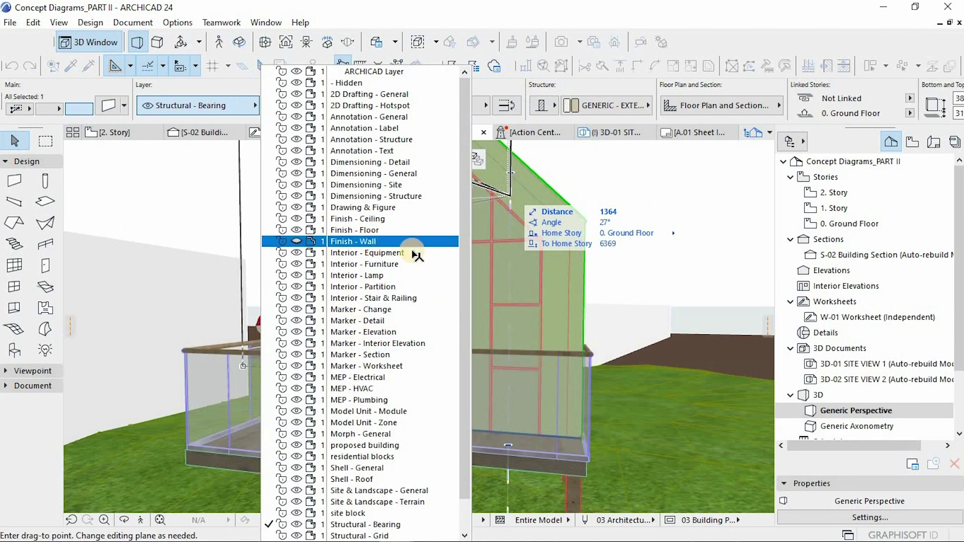
pyautogui.click(385, 243)
pyautogui.press('Escape')
pyautogui.click(224, 105)
pyautogui.click(382, 242)
# Step: Examine the cabin's interior beneath the roof, covering the beds, brick partition and timber door
pyautogui.moveTo(461, 264); pyautogui.dragTo(156, 289)
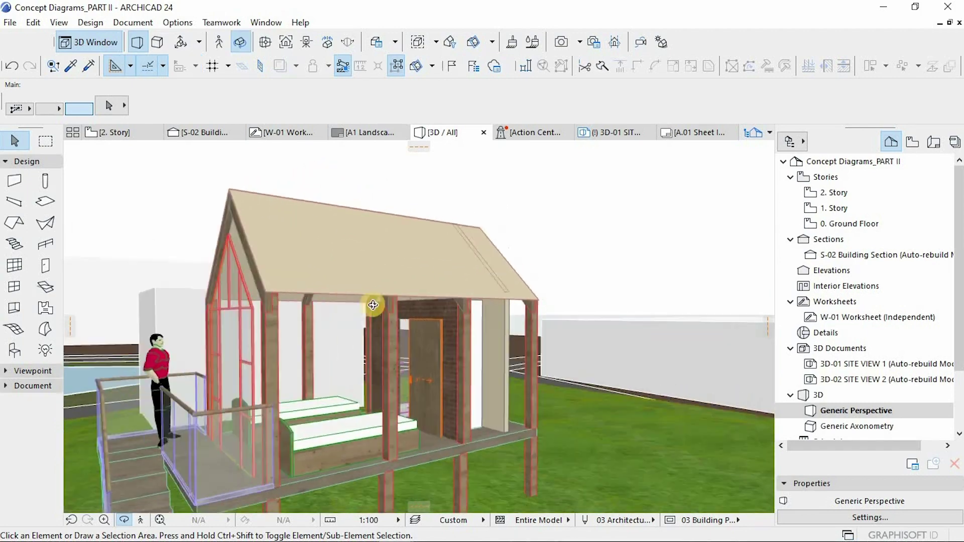
pyautogui.scroll(4, 376, 321)
pyautogui.click(372, 329)
pyautogui.moveTo(322, 318); pyautogui.dragTo(466, 299)
pyautogui.doubleClick(466, 300)
pyautogui.press('Escape')
pyautogui.click(533, 205)
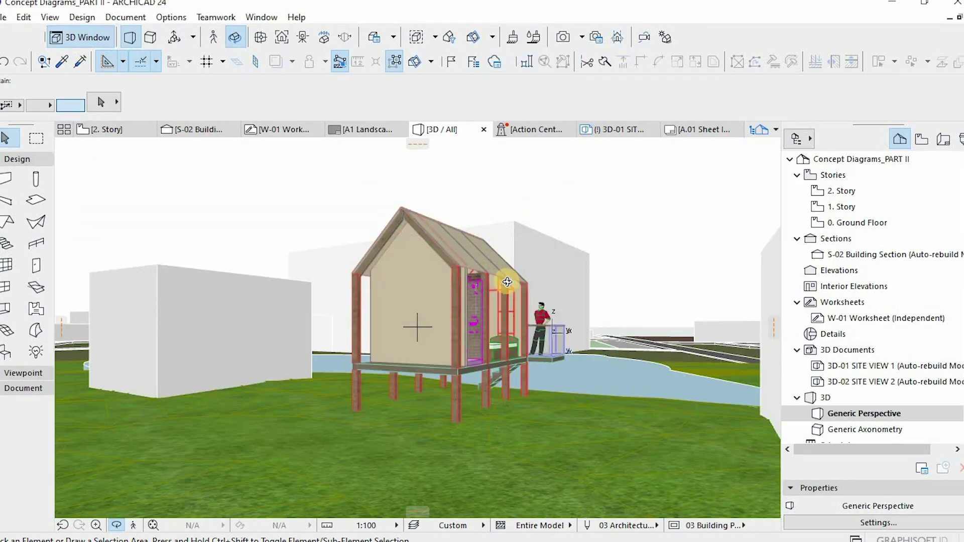
pyautogui.moveTo(507, 282); pyautogui.dragTo(510, 193)
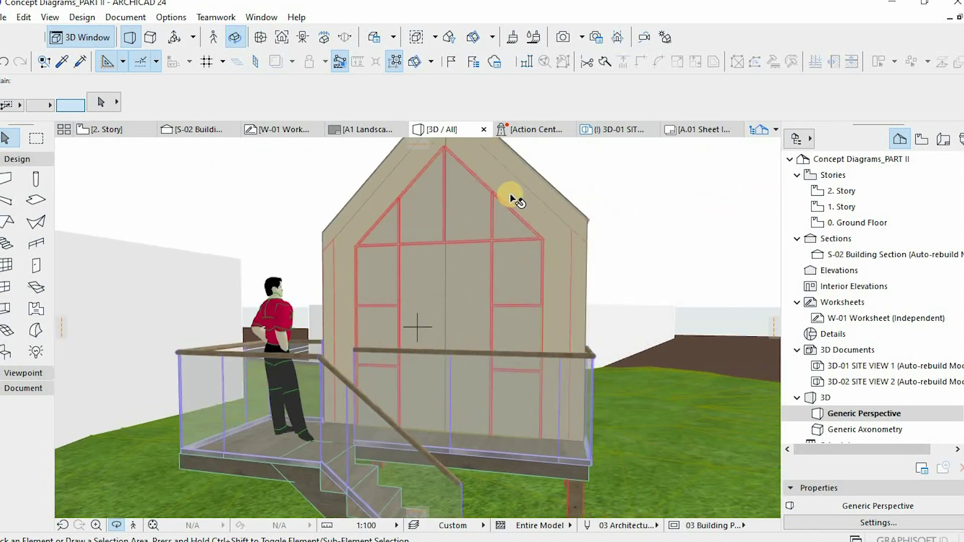
# Step: Select the front gable canvas wall again and reassign it to the Finish - Wall layer
pyautogui.click(512, 198)
pyautogui.click(214, 102)
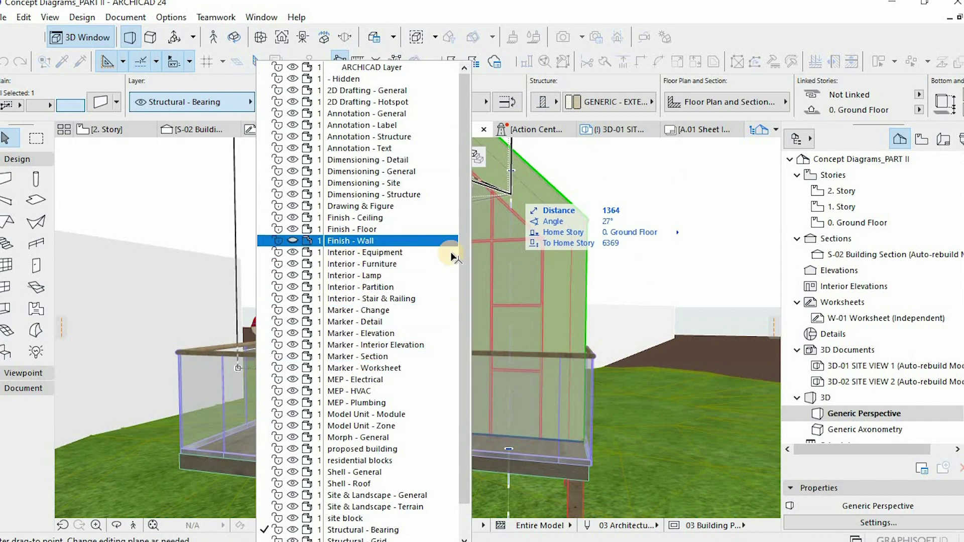
pyautogui.click(366, 241)
pyautogui.press('Escape')
pyautogui.click(222, 102)
pyautogui.click(357, 237)
# Step: Inspect the brick partition and door opening beneath the roof and compare them with the hand-drawn sketches
pyautogui.moveTo(485, 253); pyautogui.dragTo(393, 334)
pyautogui.press('o')
pyautogui.scroll(5, 386, 331)
pyautogui.scroll(2, 386, 331)
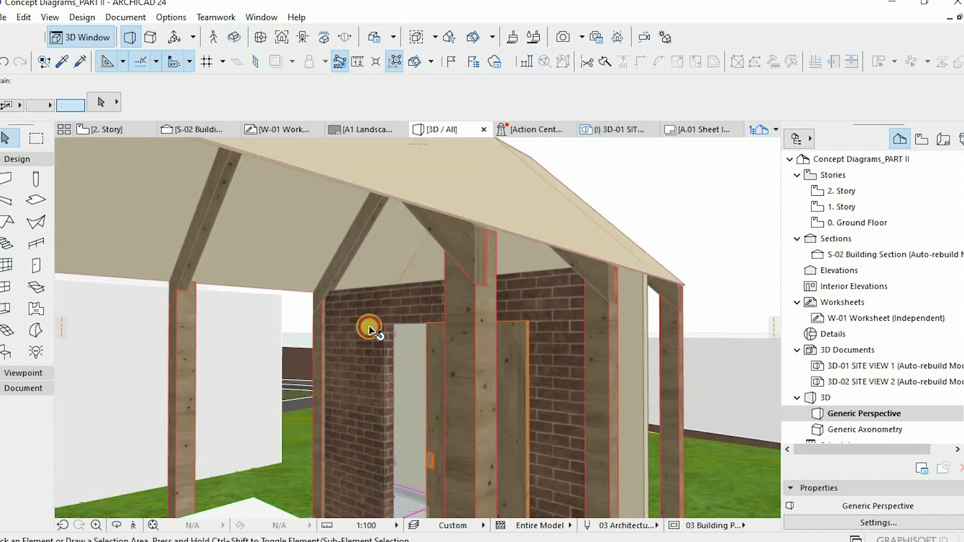
pyautogui.click(369, 329)
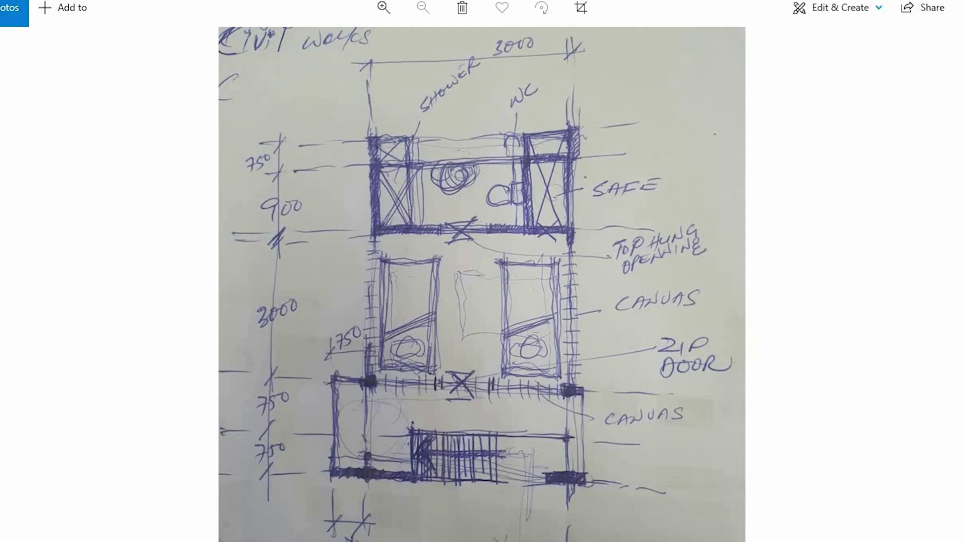
pyautogui.click(583, 426)
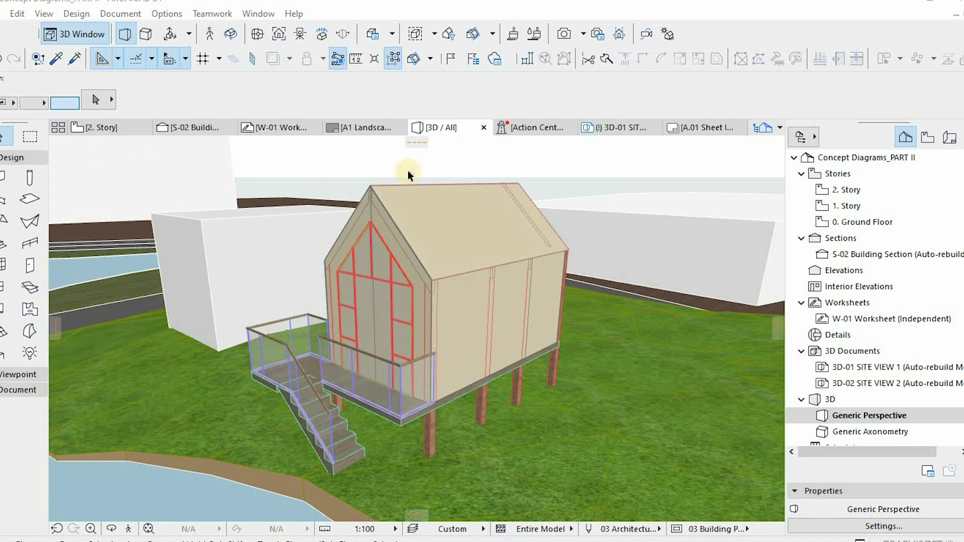
# Step: Create a 3D document from the current cabin view with reference ID 3D-01 and the name Perspective
pyautogui.rightClick(534, 156)
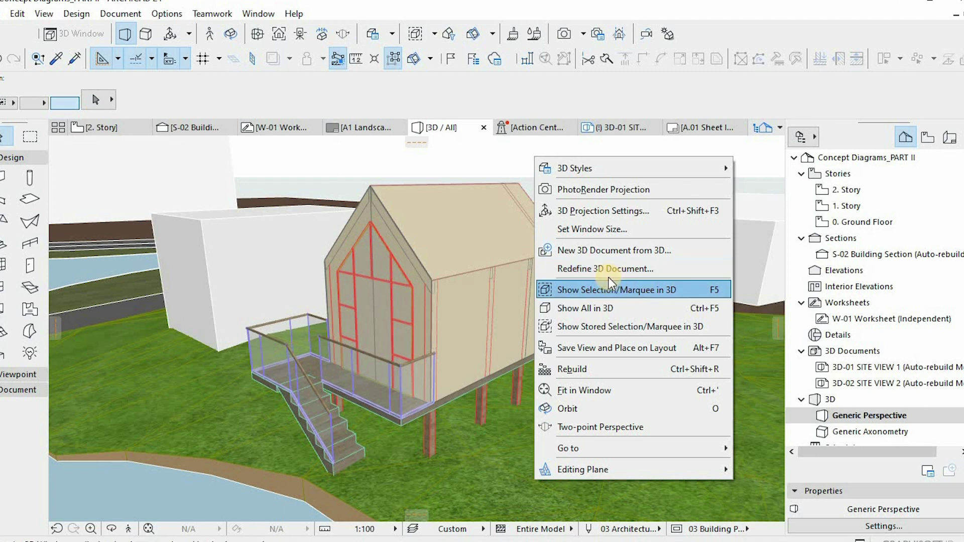
pyautogui.click(607, 252)
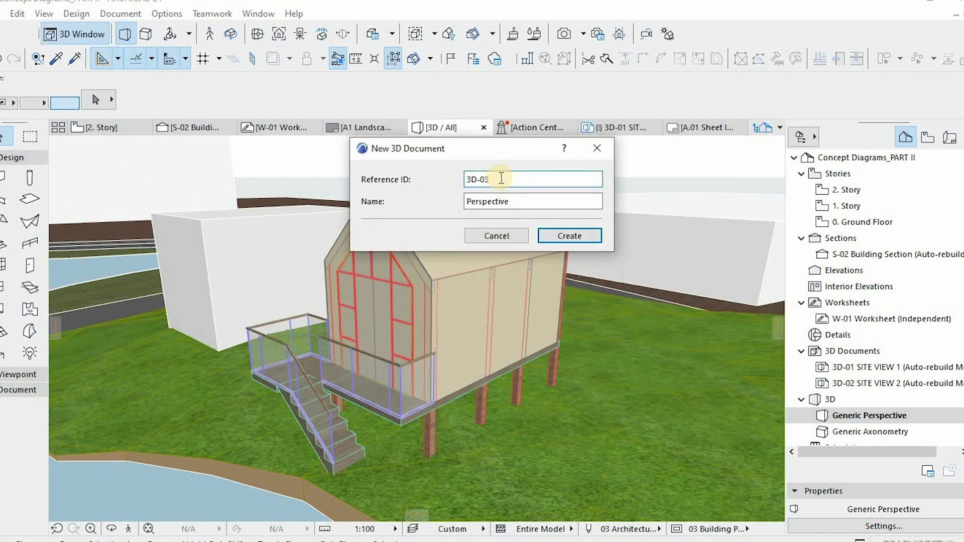
pyautogui.click(569, 236)
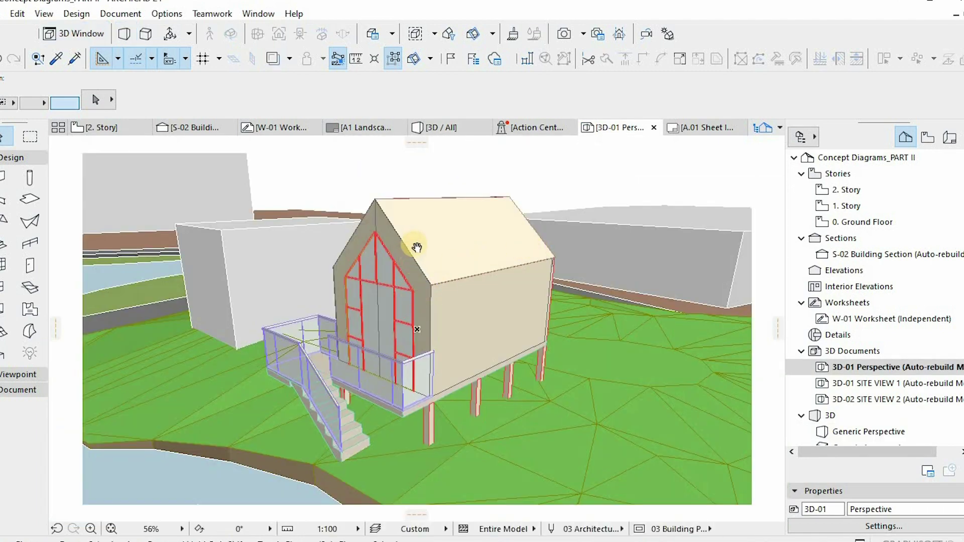
pyautogui.scroll(2, 412, 260)
pyautogui.scroll(-2, 428, 235)
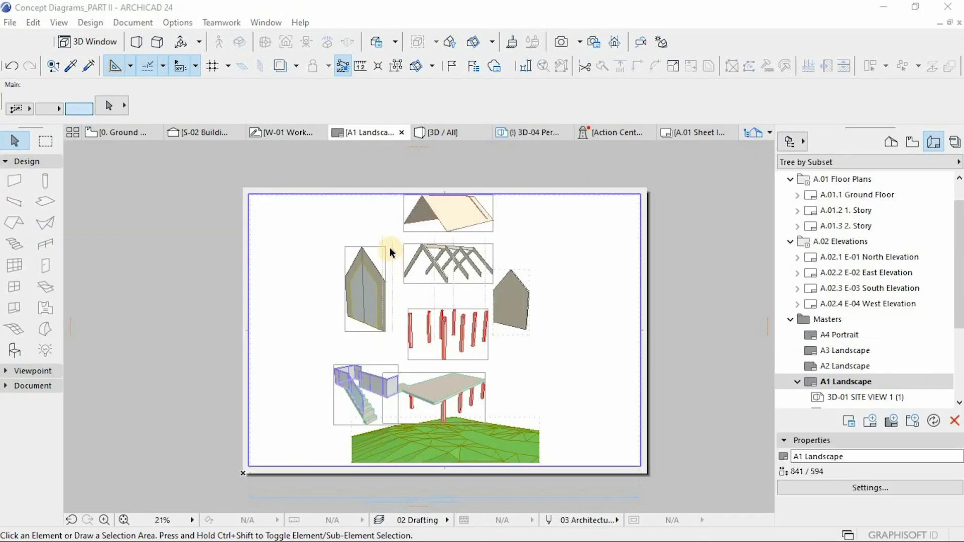
# Step: Move the dashed vertical projection line on the A1 Landscape layout to align with the corner of the stair and railing drawing
pyautogui.click(392, 313)
pyautogui.click(393, 333)
pyautogui.click(397, 396)
pyautogui.scroll(3, 399, 404)
pyautogui.hotkey('ctrl', 'd')
pyautogui.click(384, 389)
pyautogui.click(381, 387)
# Step: Extend the dashed projection line beside the front gable wall up to the sheet frame and give it a longer dash line type
pyautogui.scroll(-2, 371, 402)
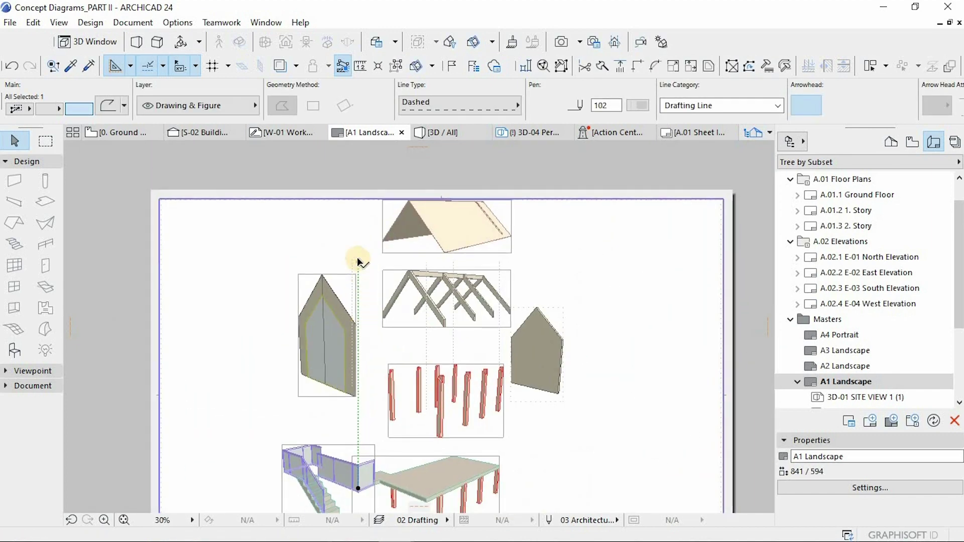
pyautogui.click(358, 260)
pyautogui.click(357, 200)
pyautogui.scroll(1, 340, 338)
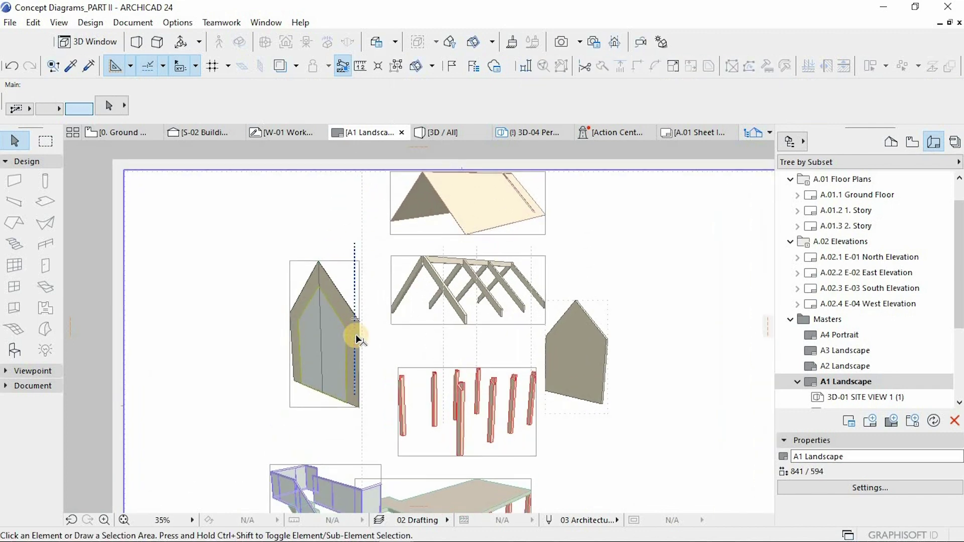
pyautogui.click(358, 204)
pyautogui.click(360, 203)
pyautogui.click(495, 106)
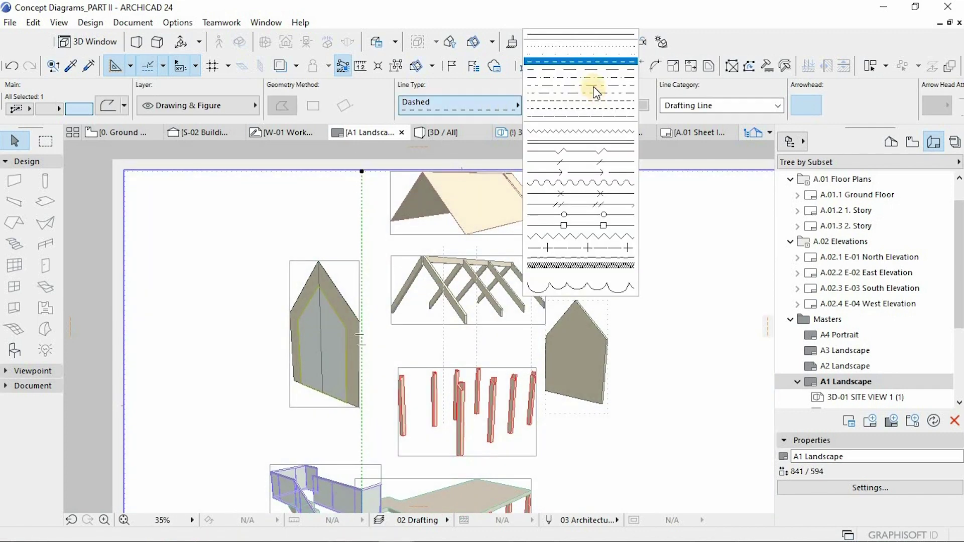
pyautogui.click(586, 69)
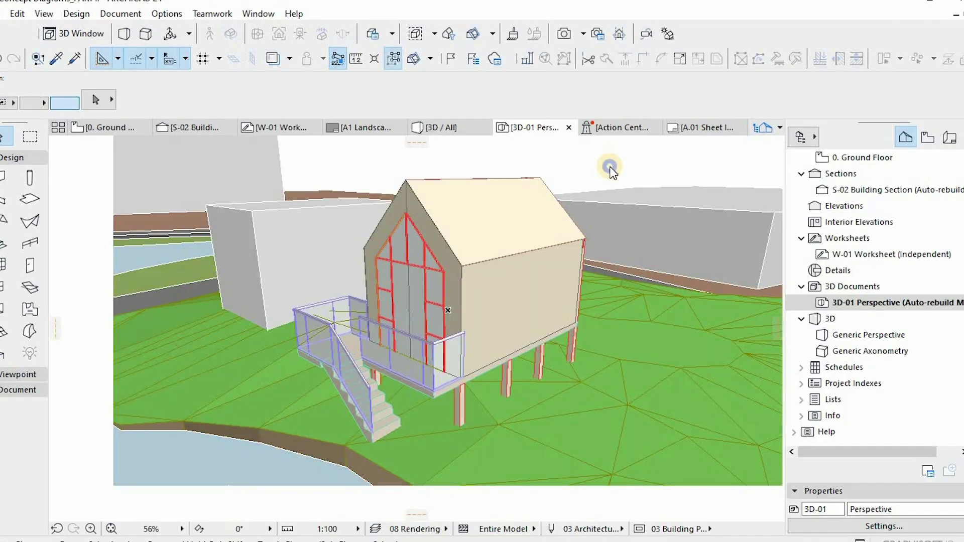
# Step: Check the 3D document's options, then switch to the exported Concept Diagrams_PART II.pdf and zoom out on the exploded diagram
pyautogui.rightClick(605, 170)
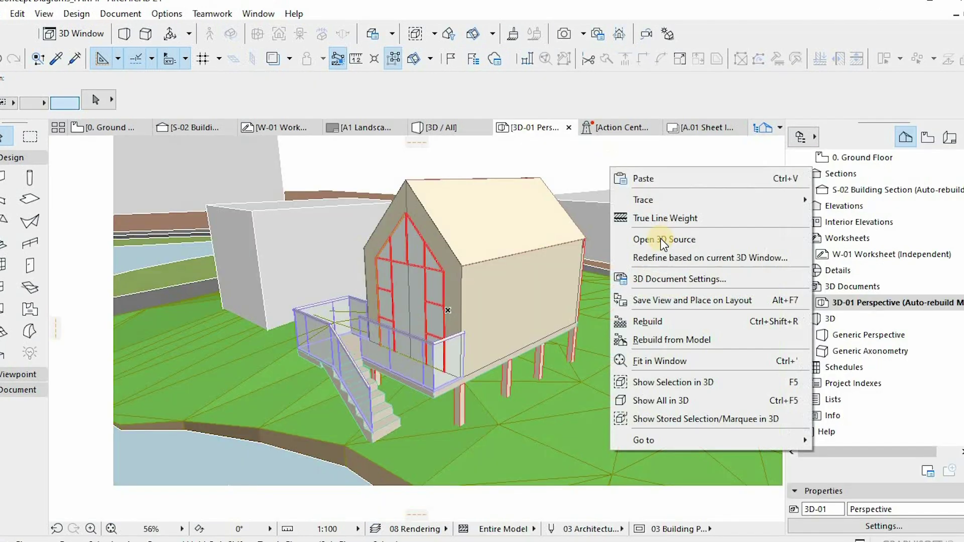
pyautogui.click(497, 186)
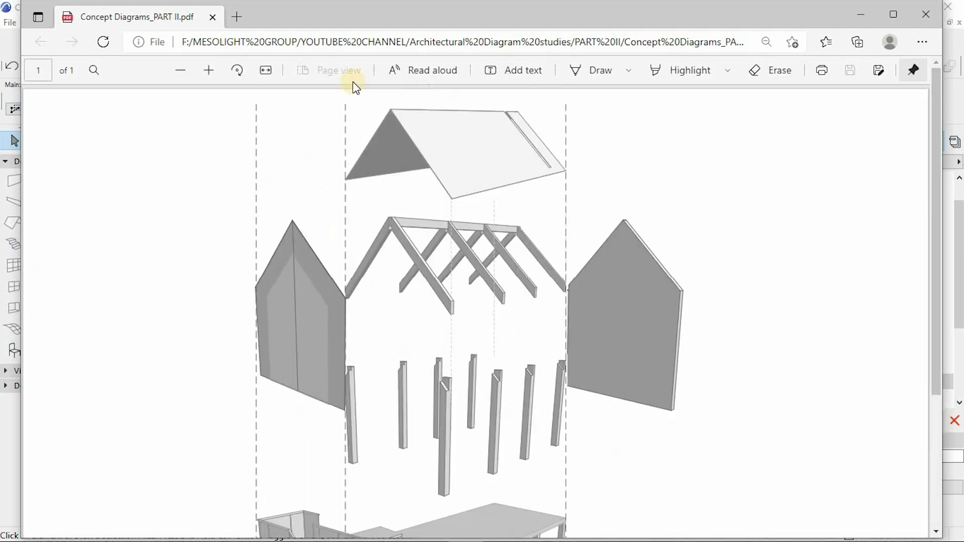
pyautogui.click(184, 70)
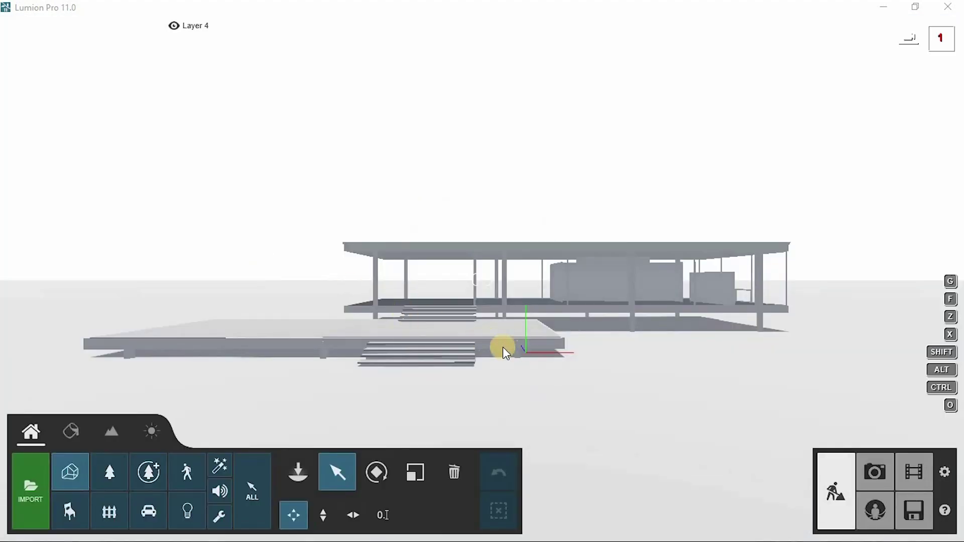
# Step: Switch to Lumion and delete the imported flat-roofed pavilion model from the scene
pyautogui.click(453, 472)
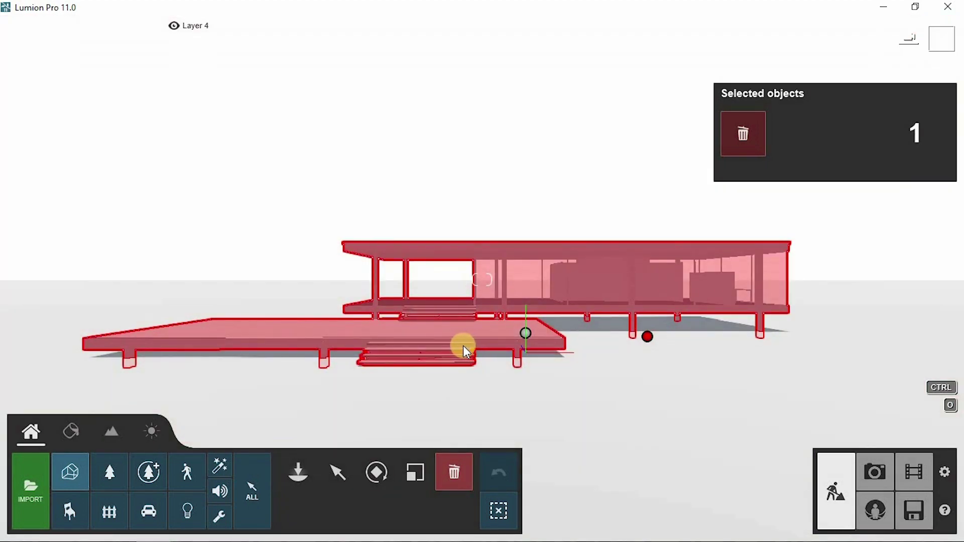
pyautogui.click(524, 332)
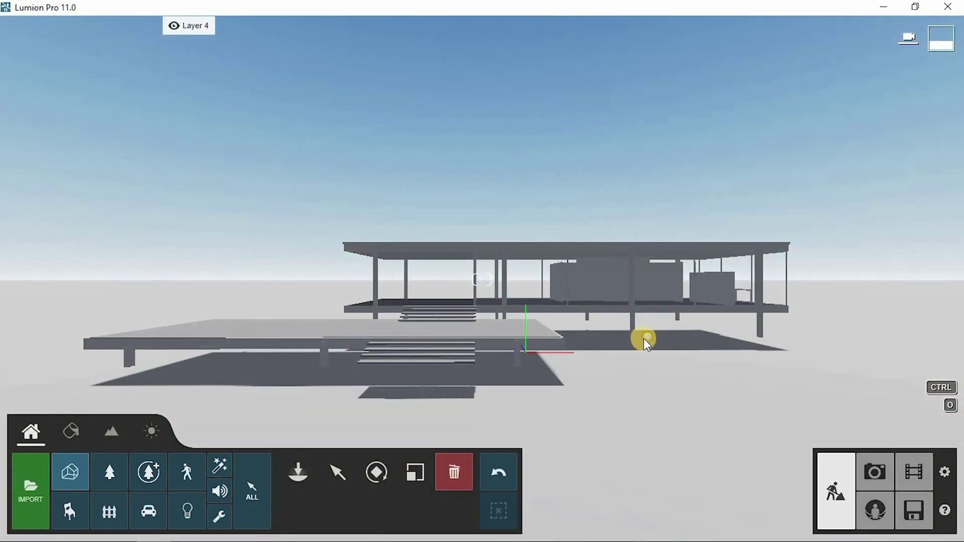
pyautogui.click(637, 338)
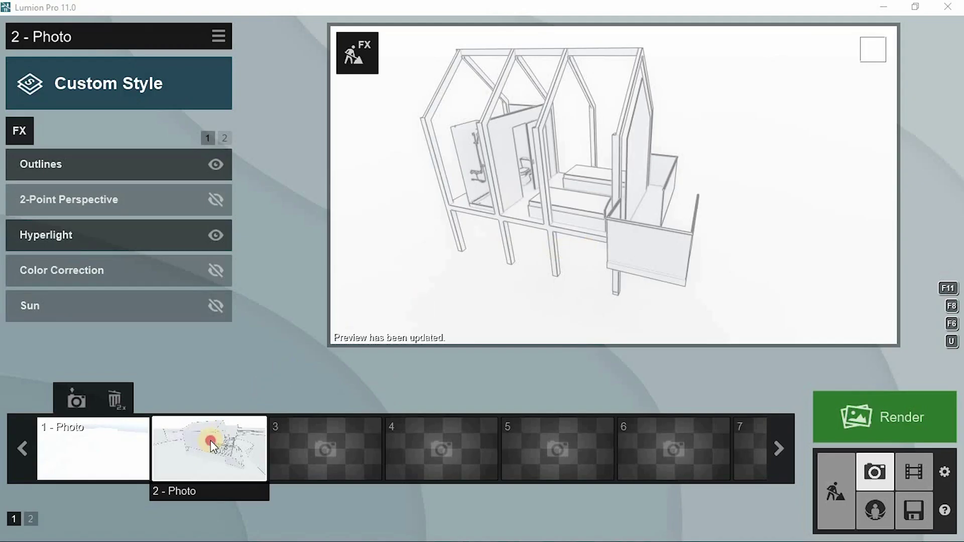
# Step: Frame the cabin's exposed structural frame with the photo 2 camera and start rendering the shot
pyautogui.click(211, 441)
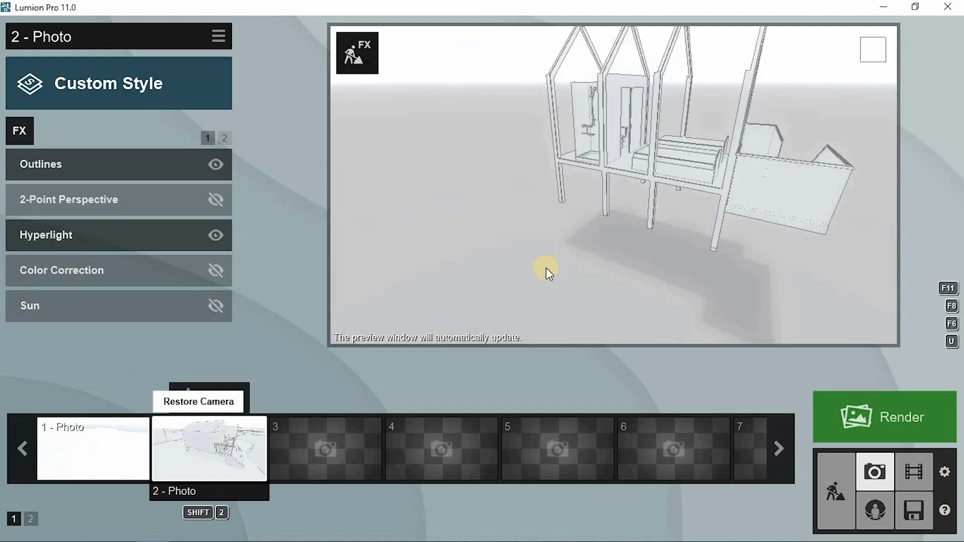
pyautogui.press('q')
pyautogui.moveTo(610, 245); pyautogui.dragTo(577, 213)
pyautogui.click(890, 417)
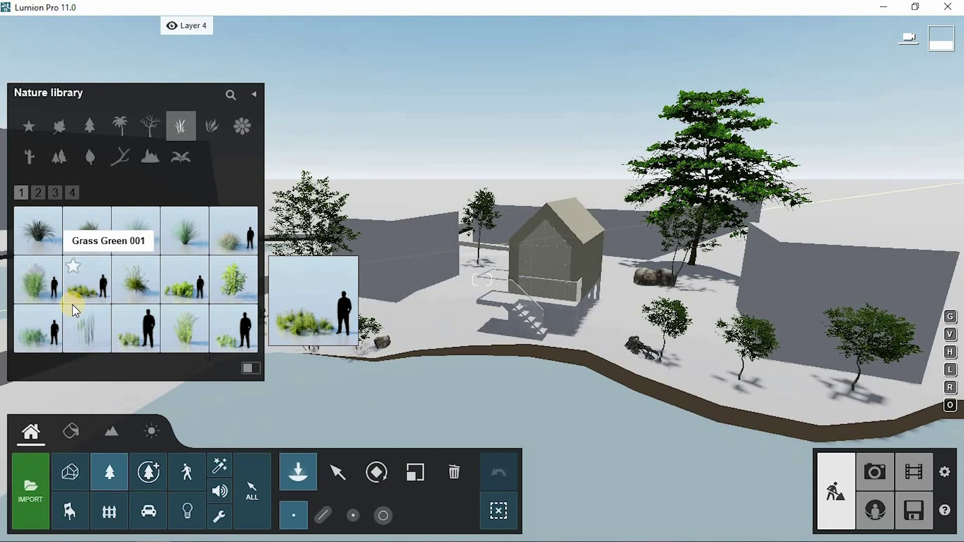
# Step: Place several clumps of tall thin reed grass from the Nature library along the river bank near the rocks
pyautogui.click(87, 329)
pyautogui.click(399, 355)
pyautogui.click(430, 358)
pyautogui.click(342, 359)
pyautogui.click(622, 360)
pyautogui.click(709, 391)
pyautogui.click(709, 390)
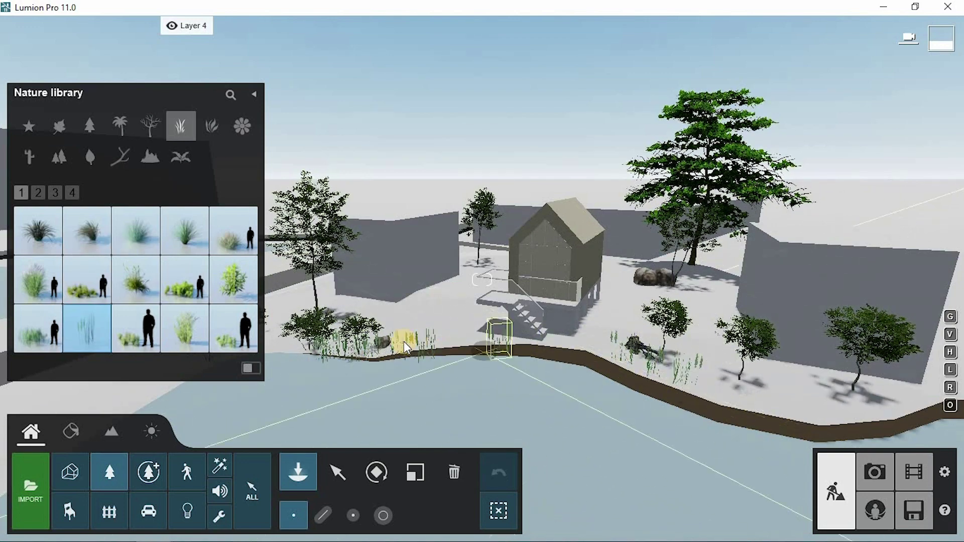
# Step: Plant patches of low reddish-brown grass along the river bank in front of the small trees
pyautogui.click(38, 191)
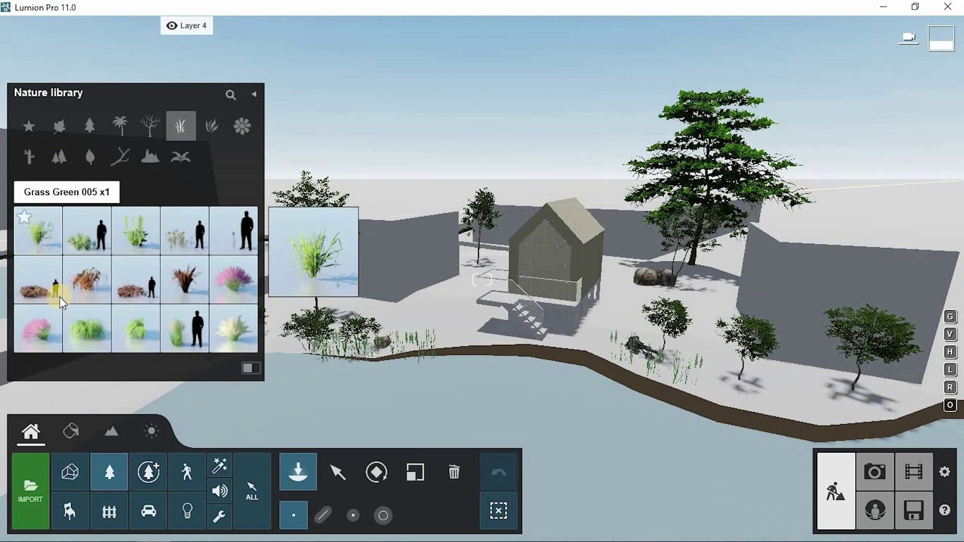
pyautogui.click(29, 293)
pyautogui.click(396, 334)
pyautogui.click(651, 345)
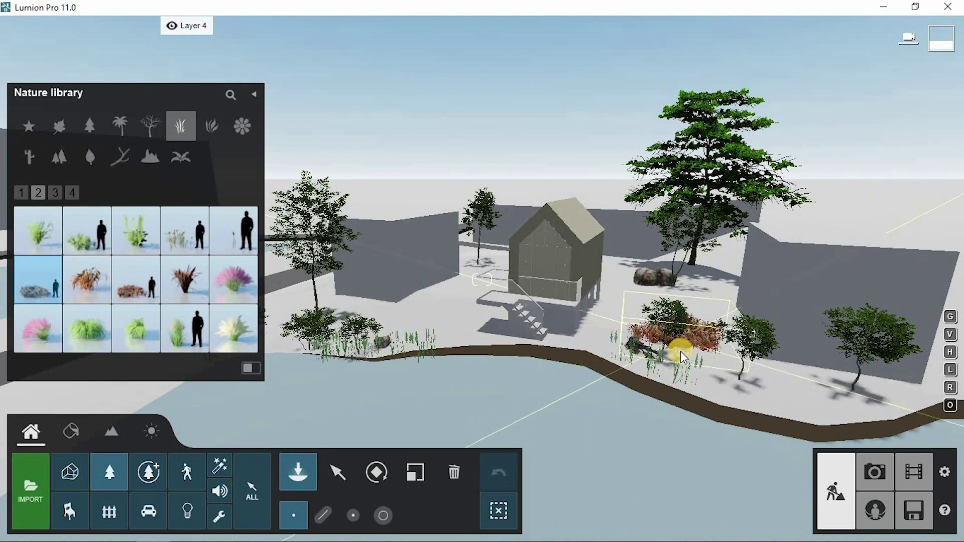
pyautogui.click(818, 402)
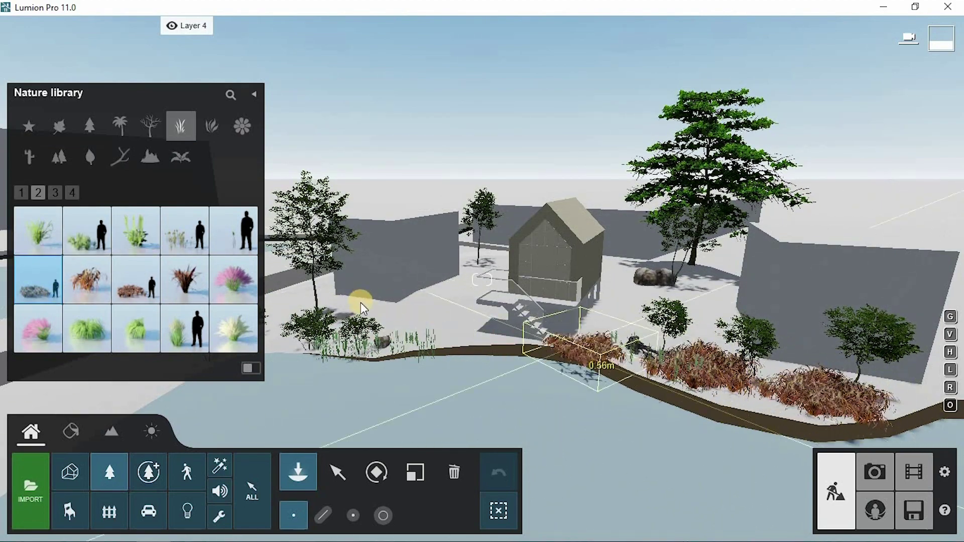
# Step: Spread low green grass patches from the library's third page along the bank and across the ground around the cabin
pyautogui.click(54, 193)
pyautogui.click(237, 342)
pyautogui.click(428, 339)
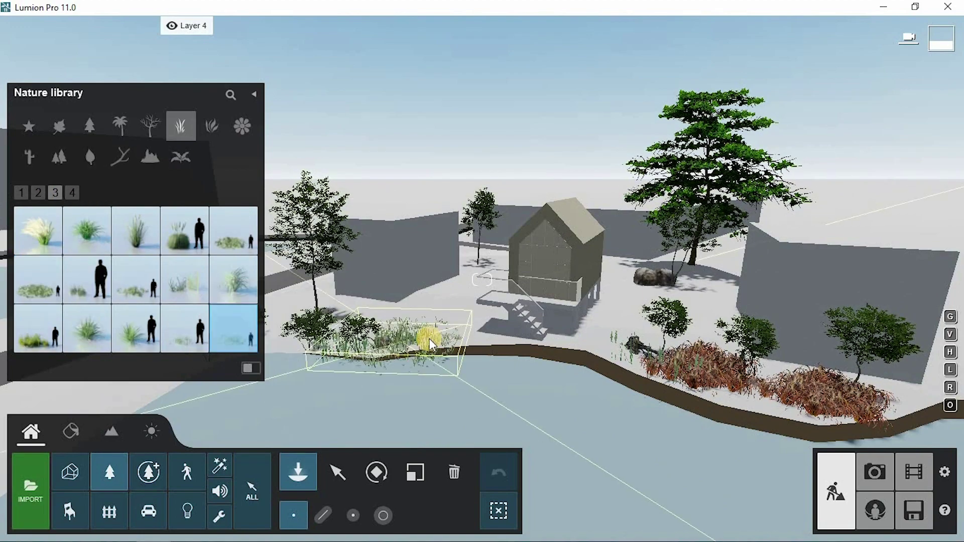
pyautogui.click(312, 335)
pyautogui.press('s')
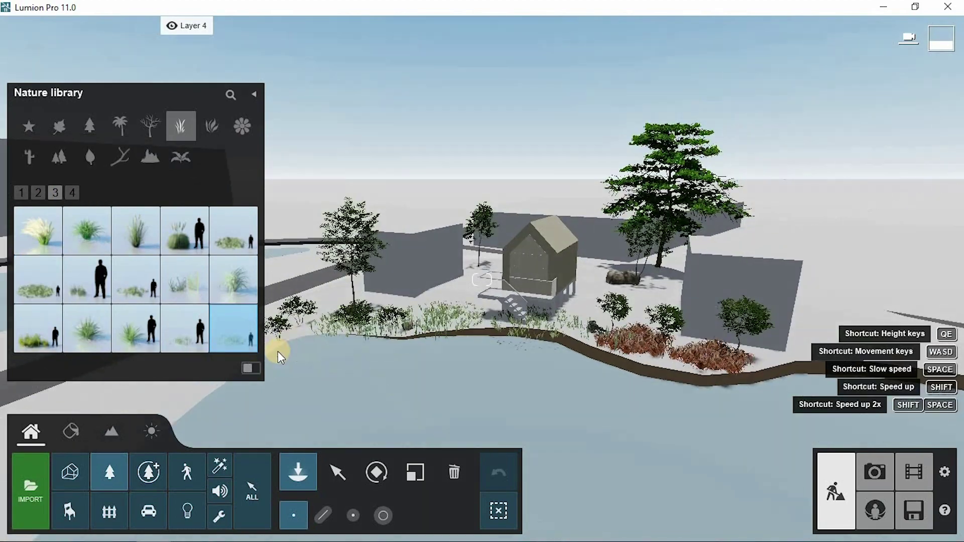
pyautogui.press('s')
pyautogui.click(339, 336)
pyautogui.click(580, 329)
pyautogui.click(673, 322)
pyautogui.click(784, 332)
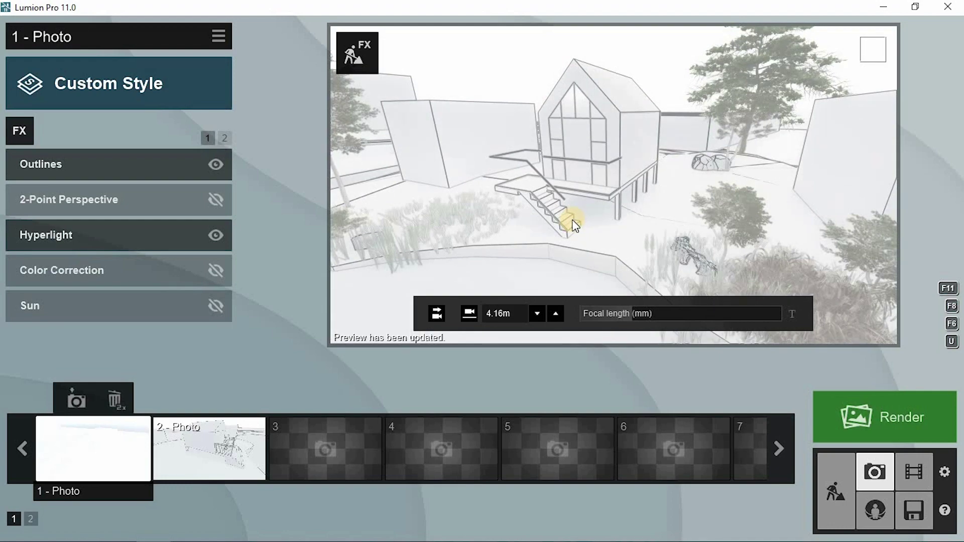
# Step: Frame photo 1 on the cabin's glazed front and stair from a closer, lower viewpoint
pyautogui.press('w')
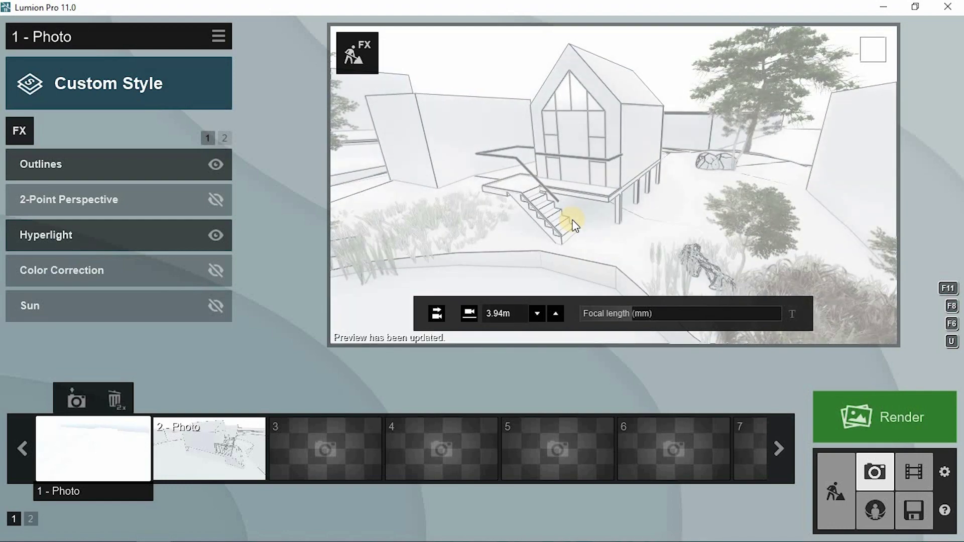
pyautogui.hotkey('ctrl', 'h')
pyautogui.press('w')
pyautogui.press('e')
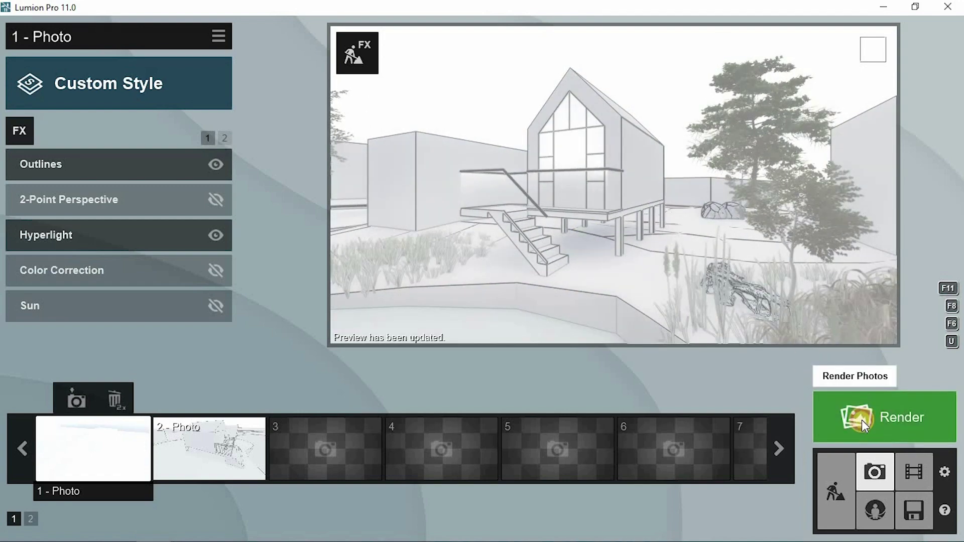
# Step: Render the current shot at Print size 3840x2160 and save it as 16 in the images folder
pyautogui.click(862, 420)
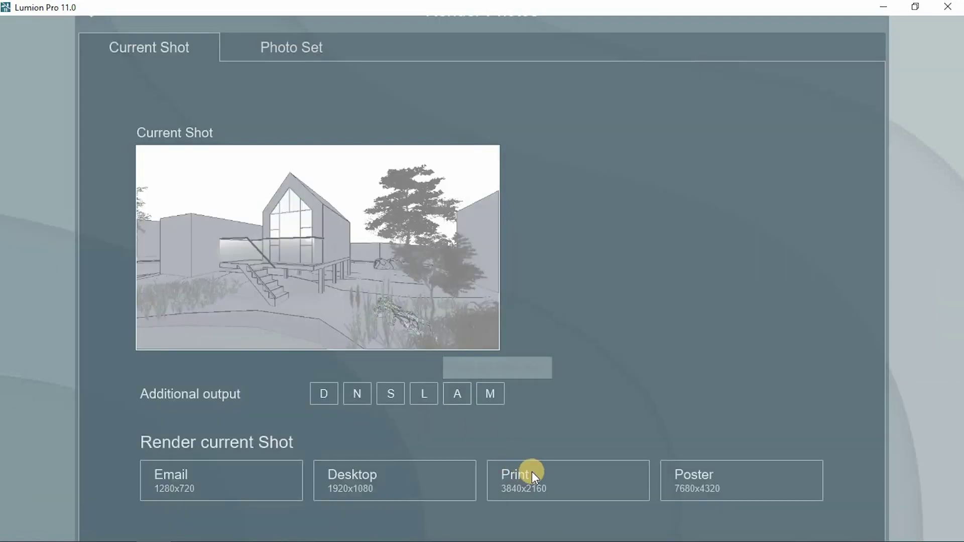
pyautogui.click(526, 472)
pyautogui.write('16')
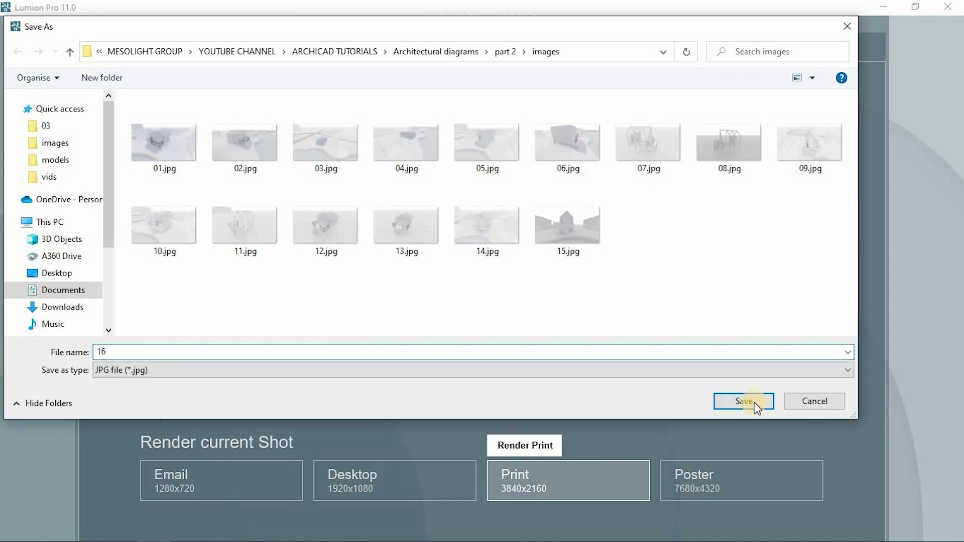
pyautogui.click(753, 402)
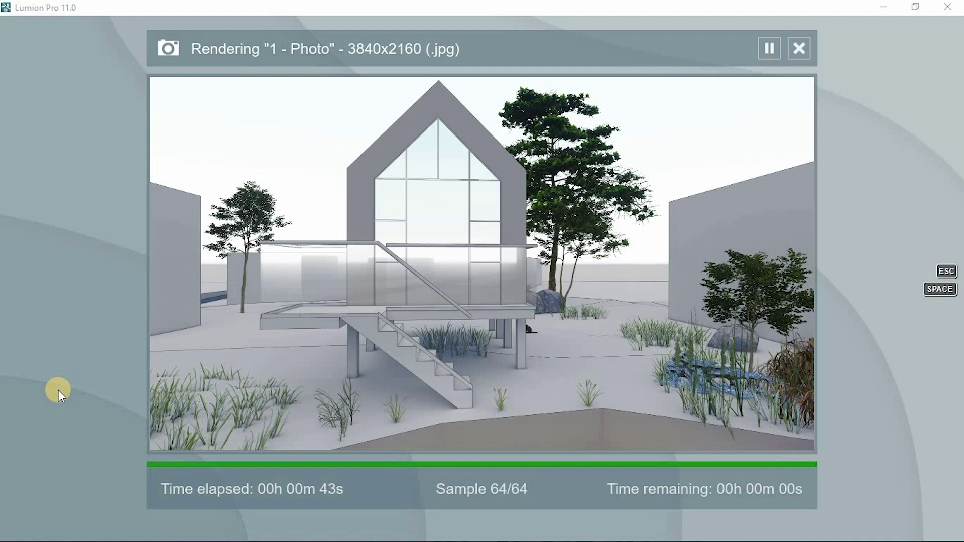
# Step: Adjust photo 1's Outlines effect with near-maximum color variation and outline density, low outline overdraw and almost no transparency
pyautogui.click(704, 428)
pyautogui.moveTo(75, 231); pyautogui.dragTo(204, 237)
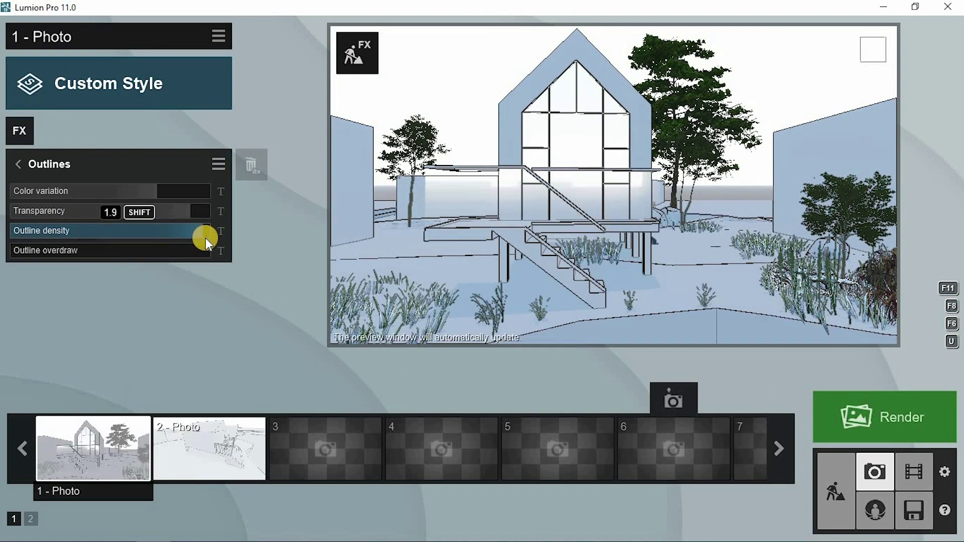
pyautogui.moveTo(143, 261); pyautogui.dragTo(188, 268)
pyautogui.moveTo(74, 258); pyautogui.dragTo(29, 251)
pyautogui.moveTo(97, 198); pyautogui.dragTo(200, 213)
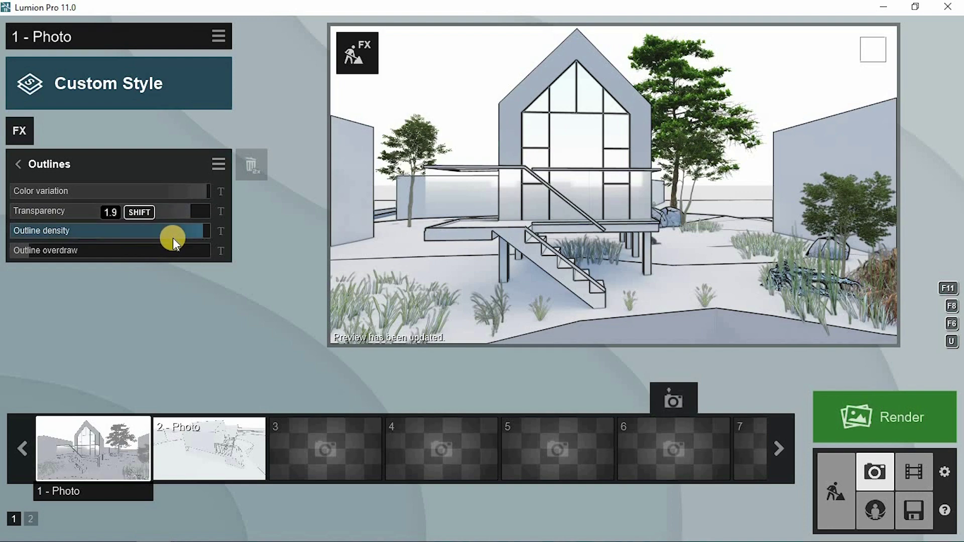
pyautogui.moveTo(511, 238)
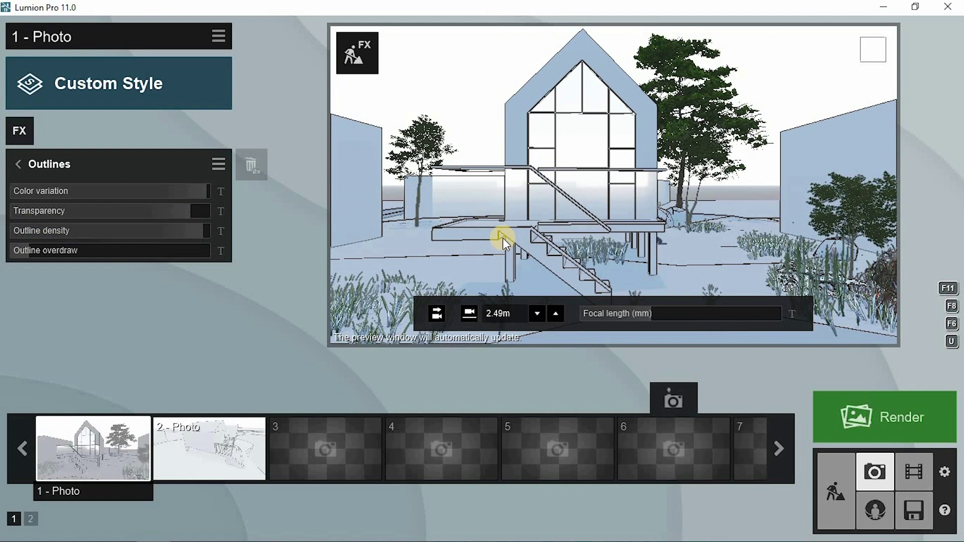
pyautogui.moveTo(197, 213); pyautogui.dragTo(22, 209)
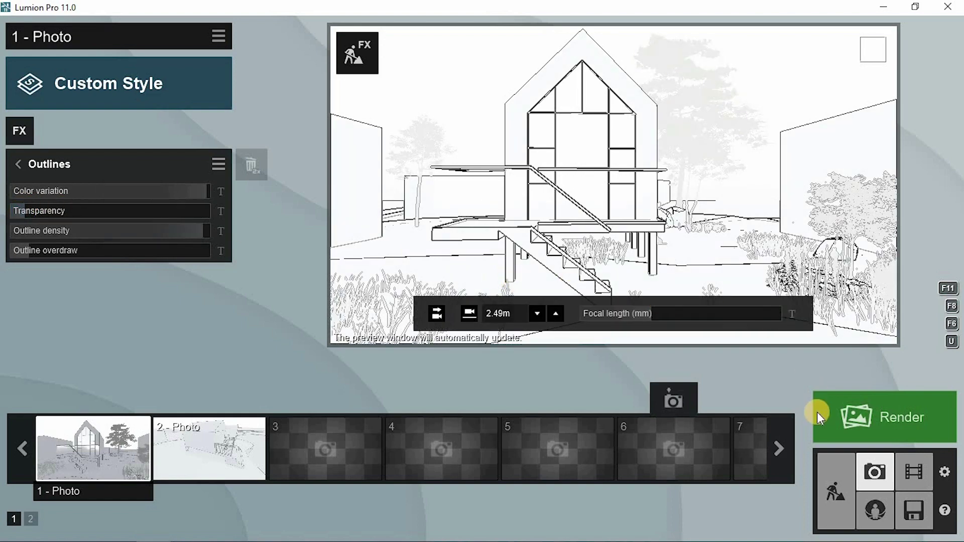
# Step: Render the outlined shot at Print size 3840x2160 and save it as a JPG named 20
pyautogui.click(870, 423)
pyautogui.click(534, 464)
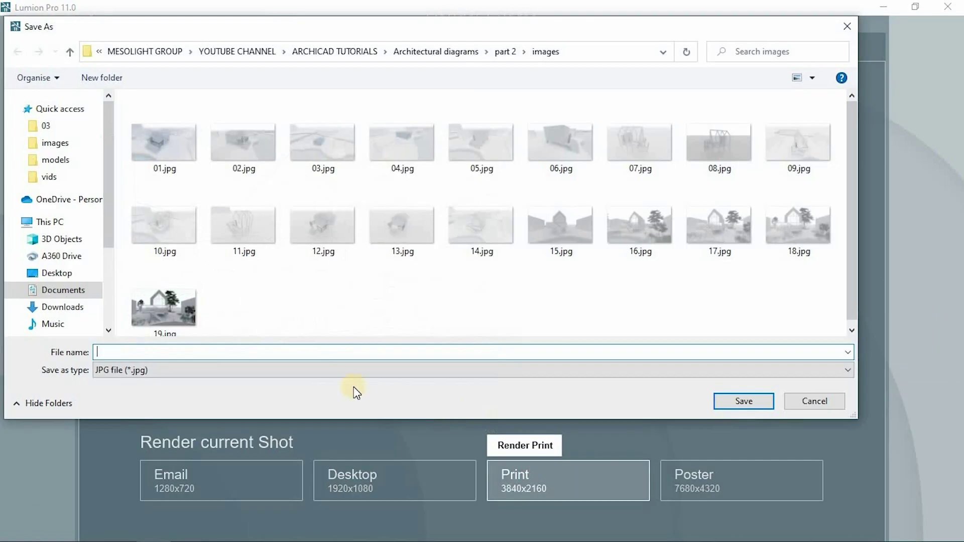
pyautogui.write('20')
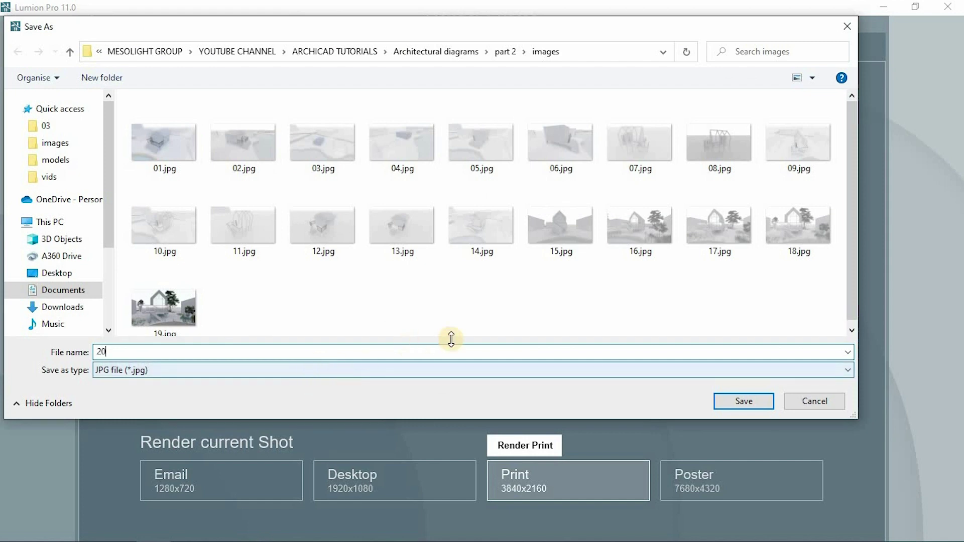
pyautogui.click(755, 402)
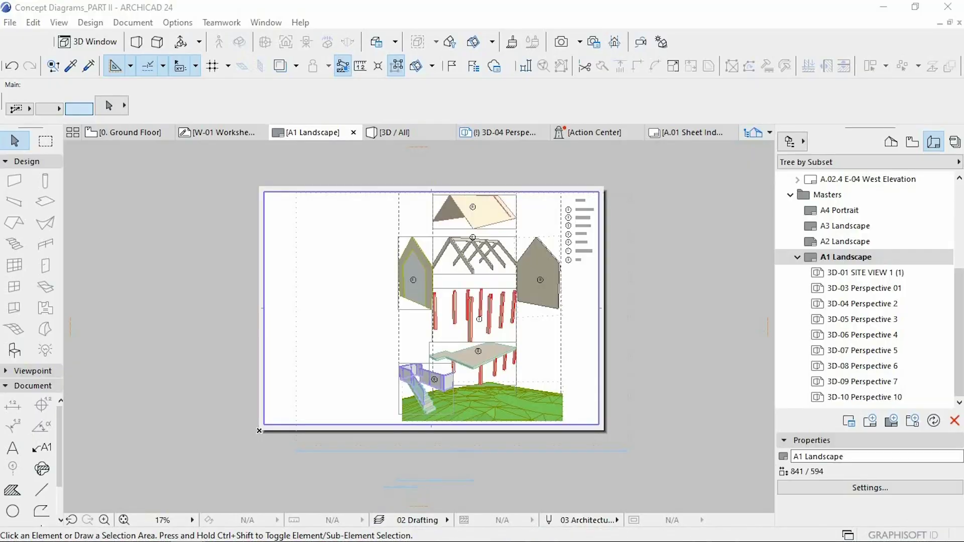
# Step: Bring the site massing render from the images folder onto ARCHICAD's A1 Landscape layout and place it at the sheet frame's upper-left corner
pyautogui.moveTo(116, 326); pyautogui.dragTo(314, 296)
pyautogui.scroll(-3, 327, 387)
pyautogui.click(301, 430)
pyautogui.hotkey('ctrl', 'd')
pyautogui.click(287, 296)
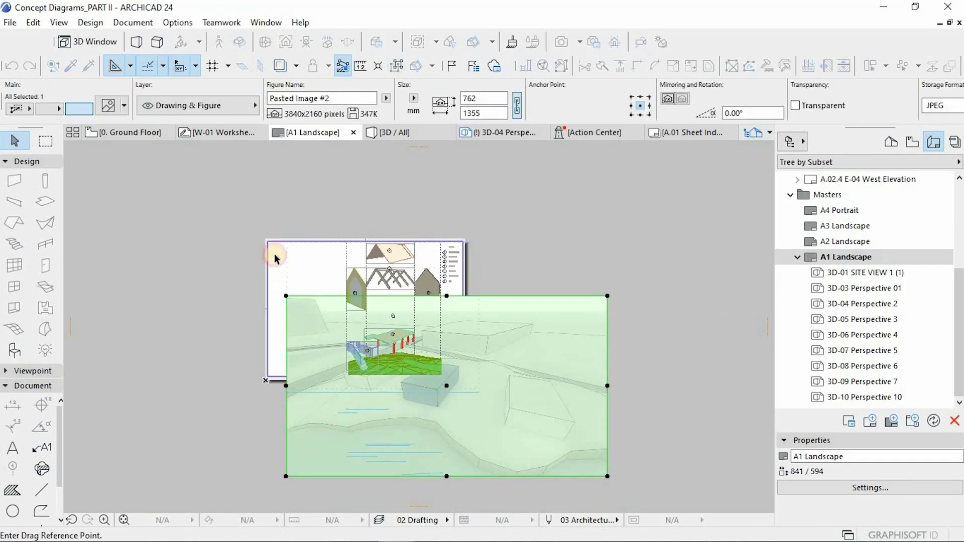
pyautogui.click(269, 242)
# Step: Resize the pasted site render graphically from its upper-left corner to about 183 by 103 mm
pyautogui.hotkey('ctrl', 'k')
pyautogui.click(511, 306)
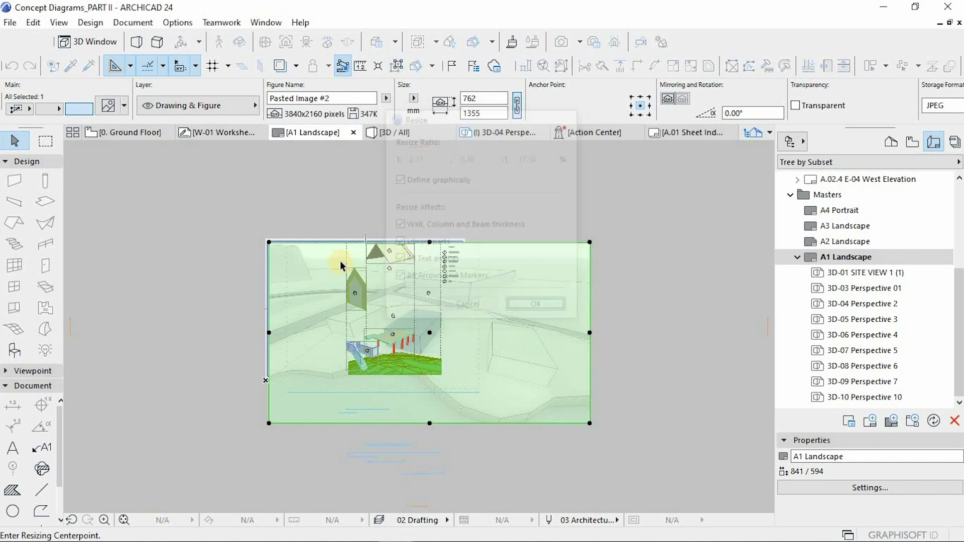
pyautogui.click(269, 242)
pyautogui.click(590, 242)
pyautogui.click(312, 271)
pyautogui.scroll(3, 302, 266)
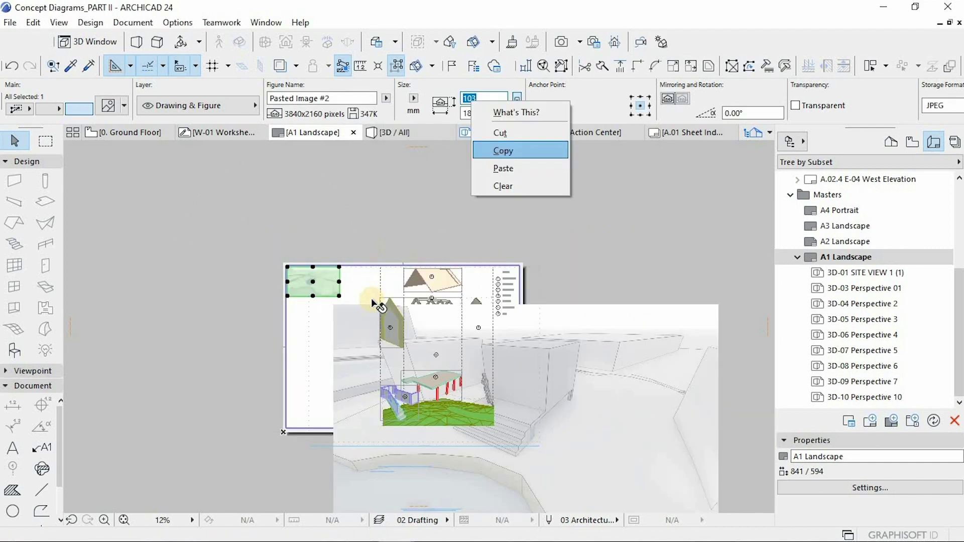
pyautogui.click(373, 302)
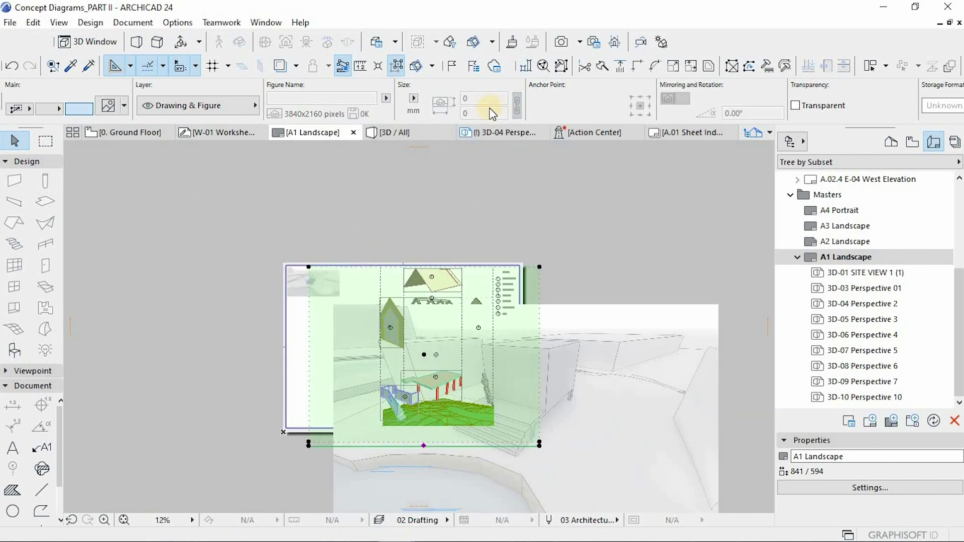
pyautogui.press('Escape')
pyautogui.click(333, 338)
pyautogui.press('Escape')
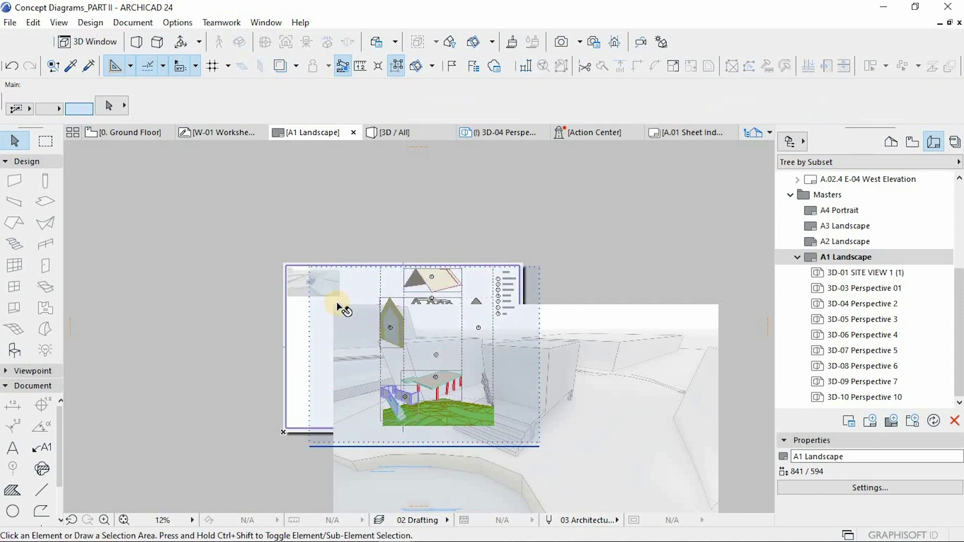
# Step: Set the height of the second pasted render to 103 mm, keeping its proportions
pyautogui.click(337, 306)
pyautogui.click(482, 98)
pyautogui.write('103')
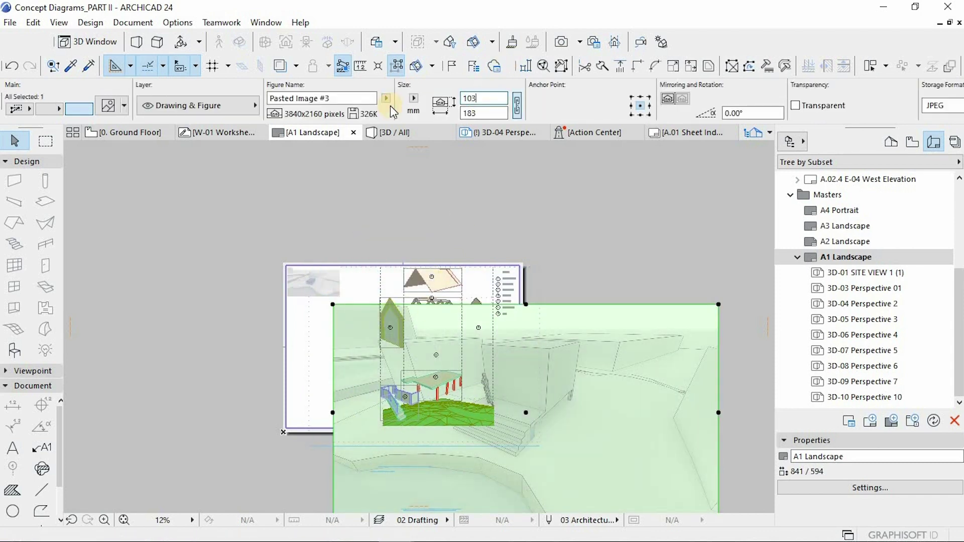
pyautogui.press('Return')
# Step: Move the second render directly beside the first one along the upper edge of the sheet frame
pyautogui.click(497, 399)
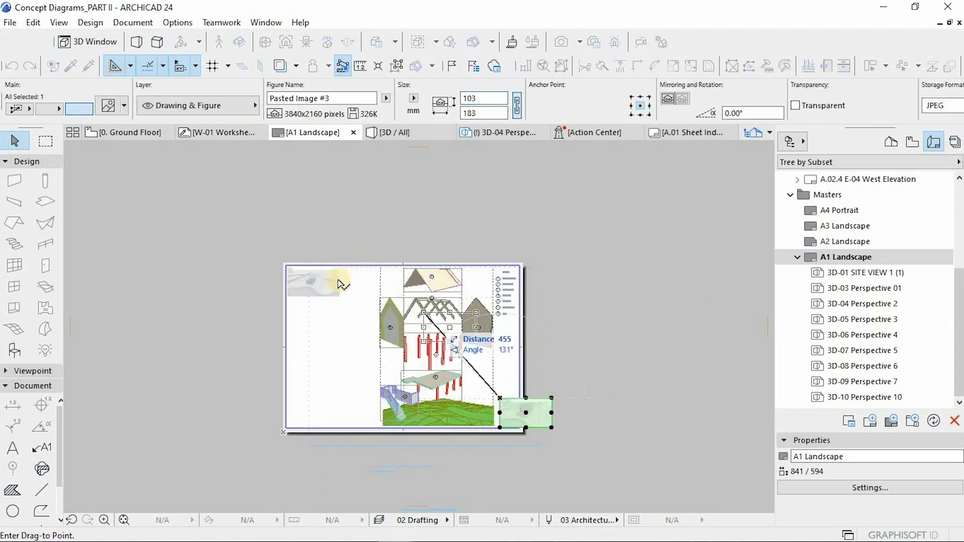
pyautogui.scroll(5, 349, 265)
pyautogui.click(299, 262)
pyautogui.press('Escape')
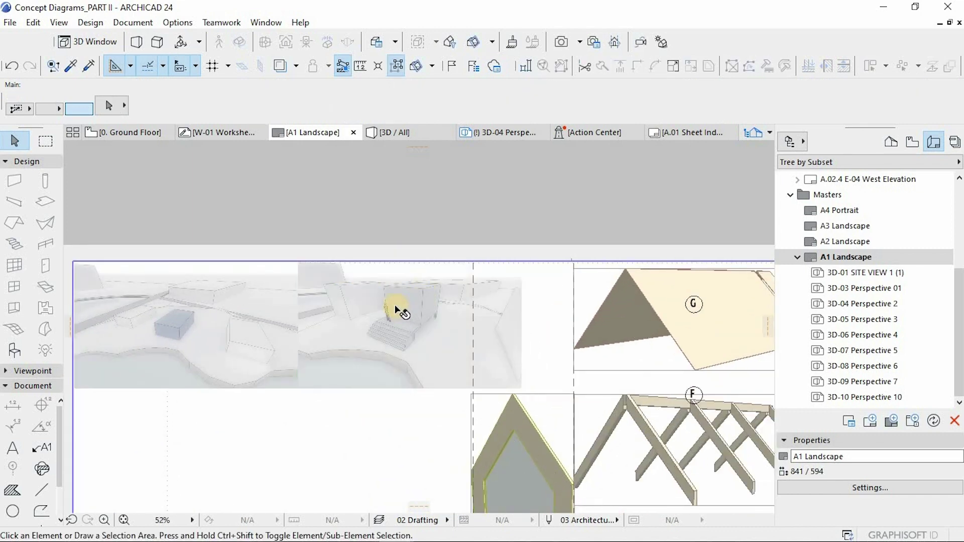
# Step: Select the first site render and move it slightly past the sheet frame's left edge
pyautogui.scroll(-2, 334, 330)
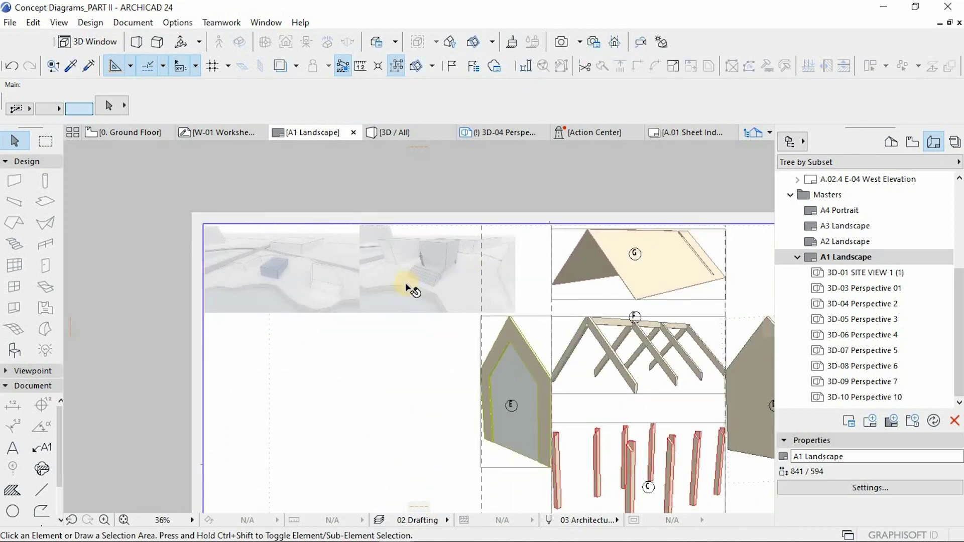
pyautogui.scroll(-1, 400, 209)
pyautogui.scroll(1, 366, 237)
pyautogui.scroll(-2, 351, 193)
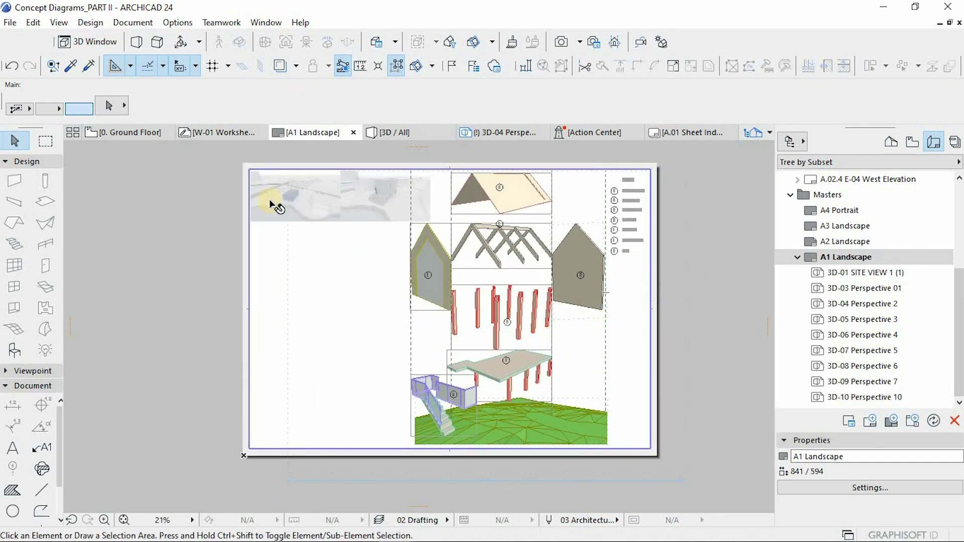
pyautogui.scroll(4, 279, 206)
pyautogui.moveTo(287, 280); pyautogui.dragTo(250, 351)
pyautogui.click(357, 273)
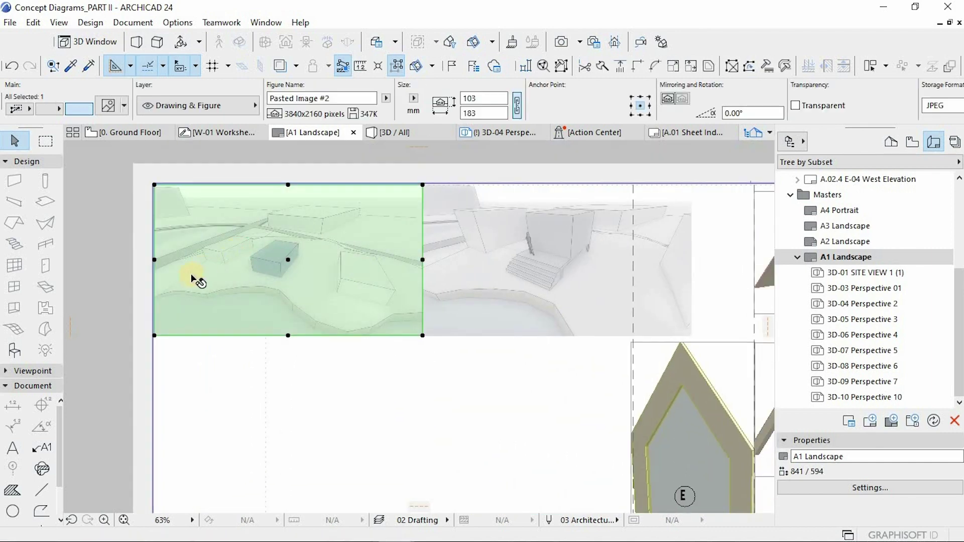
pyautogui.hotkey('ctrl', 'd')
pyautogui.click(154, 260)
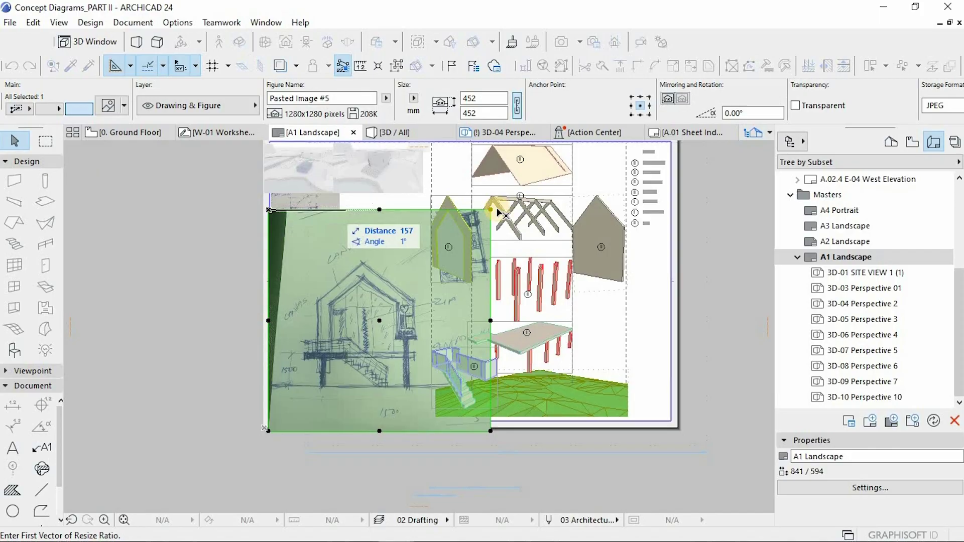
# Step: Resize the pasted section sketch graphically to 334 by 334 mm so it ends at the dashed projection line
pyautogui.click(491, 210)
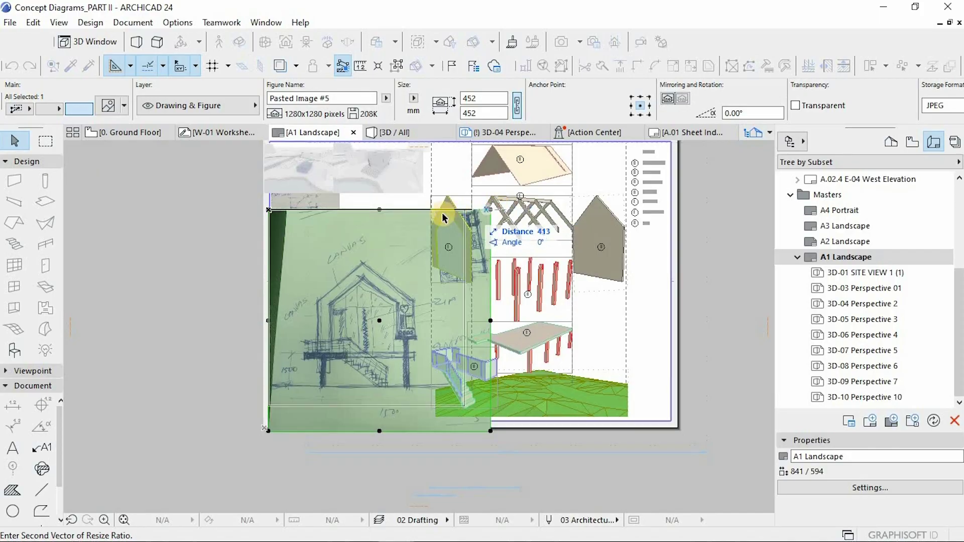
pyautogui.click(432, 211)
pyautogui.press('Escape')
# Step: Move the section sketch straight down along the projection line towards the sheet frame's lower edge
pyautogui.click(289, 372)
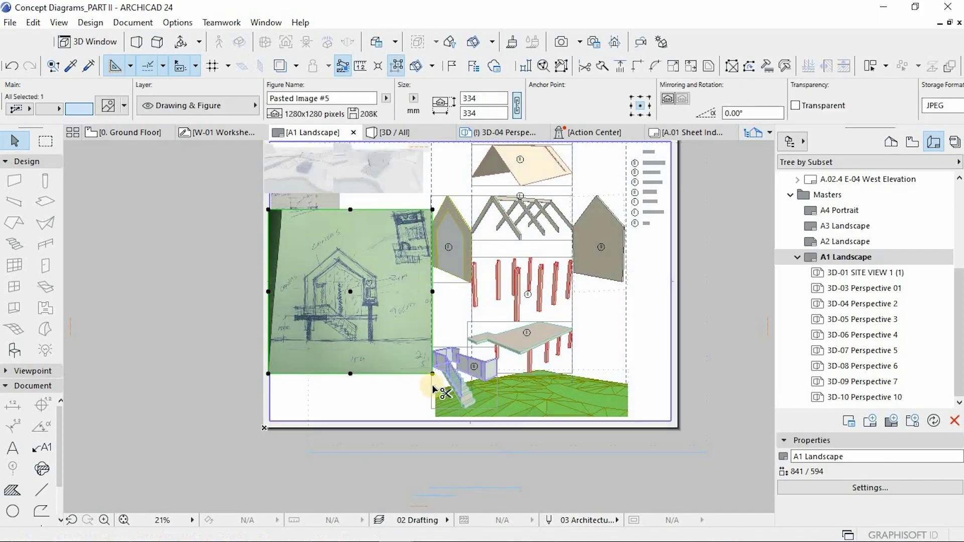
pyautogui.hotkey('ctrl', 'd')
pyautogui.click(433, 373)
pyautogui.click(432, 414)
pyautogui.press('Escape')
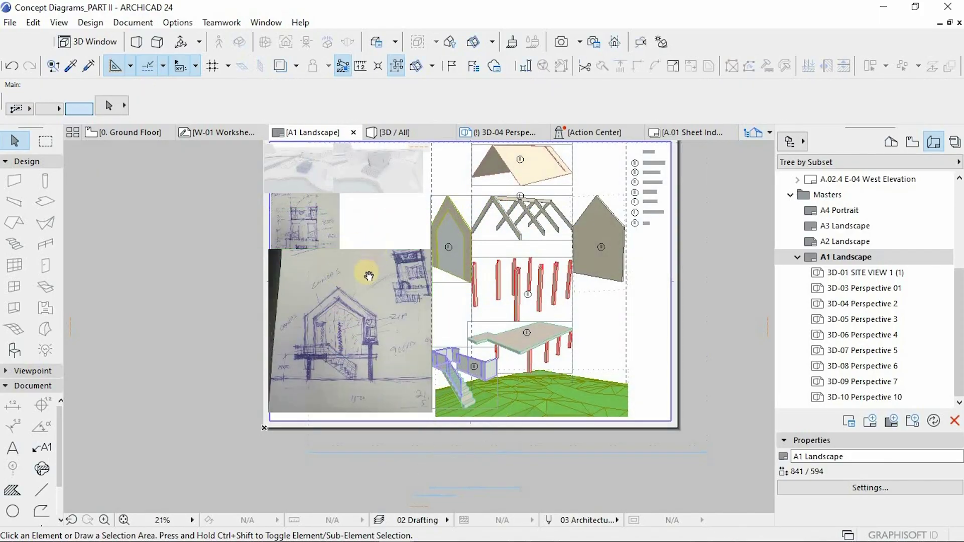
# Step: Move the small plan sketch a short distance to the right, keeping it directly above the section sketch
pyautogui.moveTo(371, 267); pyautogui.dragTo(361, 289)
pyautogui.scroll(-1, 361, 289)
pyautogui.scroll(3, 338, 256)
pyautogui.click(291, 249)
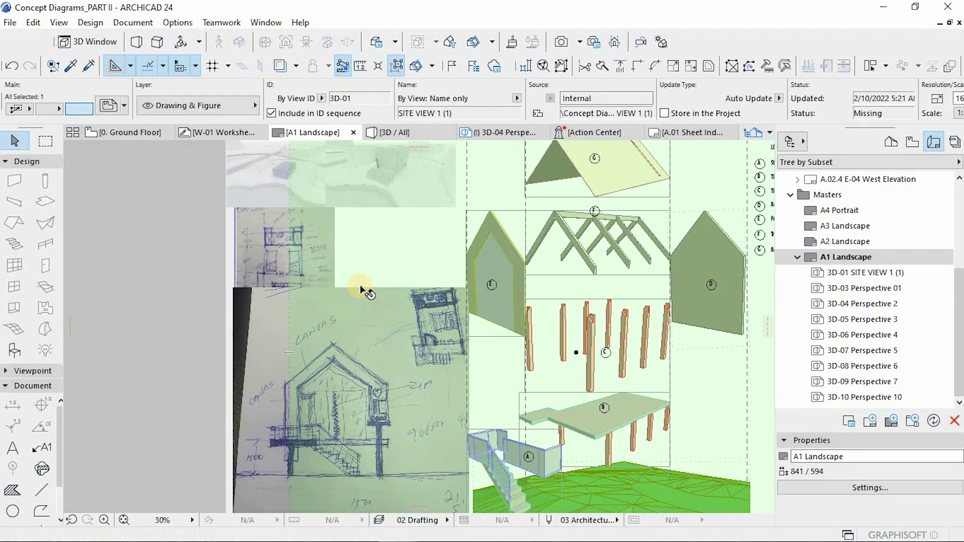
pyautogui.press('Escape')
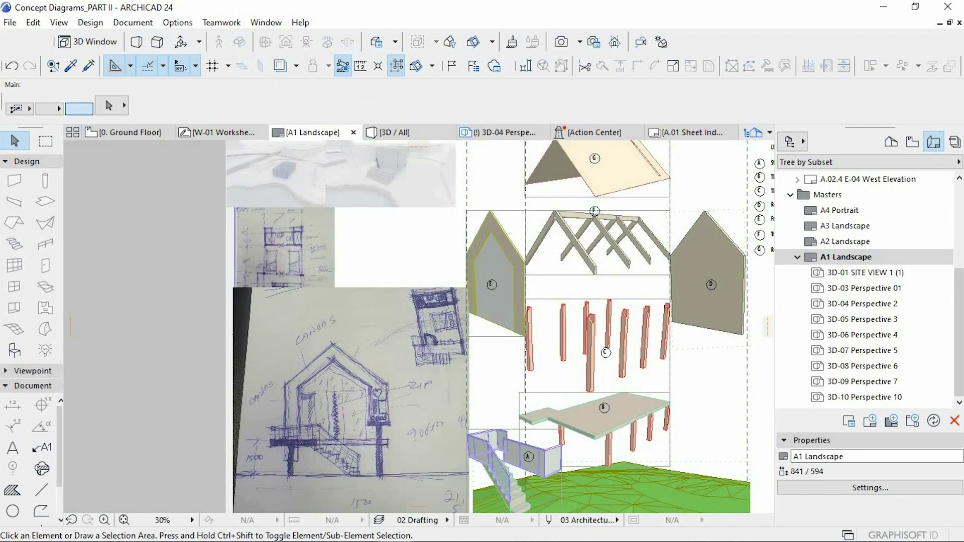
pyautogui.click(275, 243)
pyautogui.click(335, 207)
pyautogui.click(362, 207)
pyautogui.press('Escape')
pyautogui.click(337, 249)
pyautogui.press('Escape')
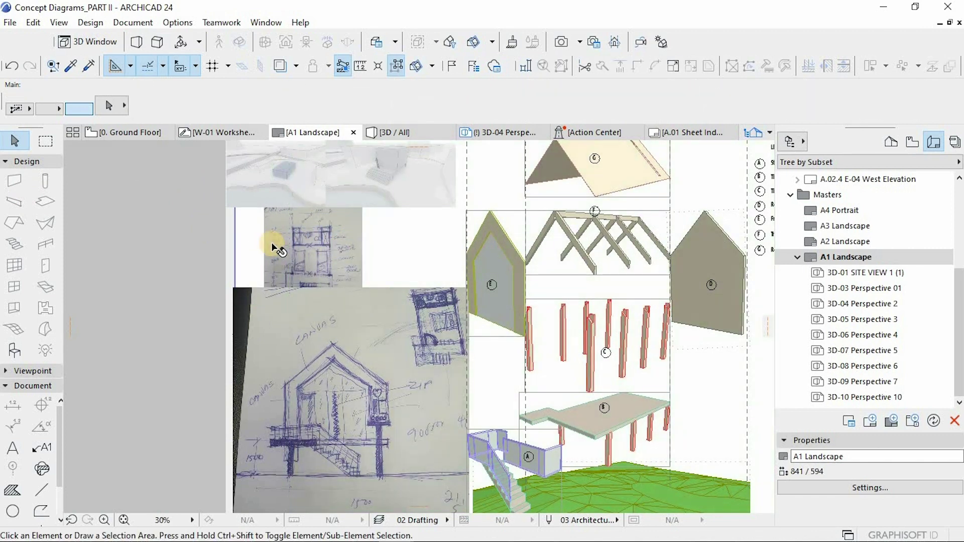
pyautogui.click(271, 242)
pyautogui.rightClick(270, 242)
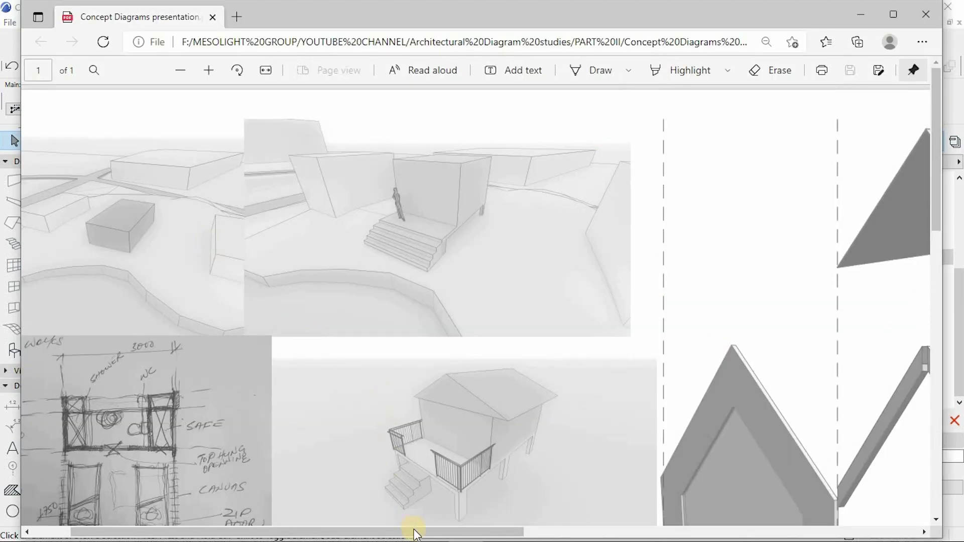
# Step: Inspect the renders, hand sketches, exploded cabin diagram and legend up close in the exported concept diagrams PDF
pyautogui.keyDown('ctrl'); pyautogui.scroll(5, 295, 279); pyautogui.keyUp('ctrl')
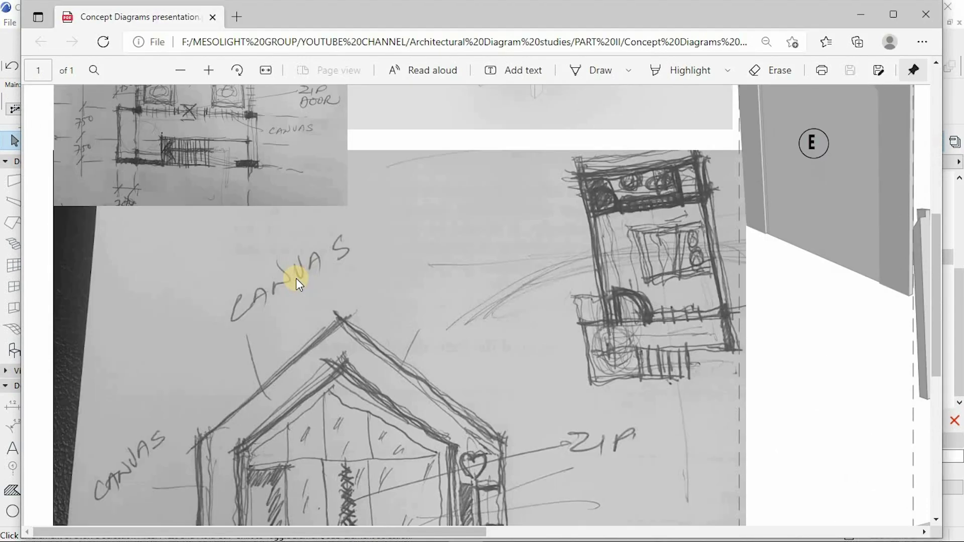
pyautogui.scroll(-5, 296, 278)
pyautogui.scroll(2, 321, 351)
pyautogui.moveTo(329, 530); pyautogui.dragTo(678, 517)
pyautogui.scroll(8, 508, 396)
pyautogui.click(180, 70)
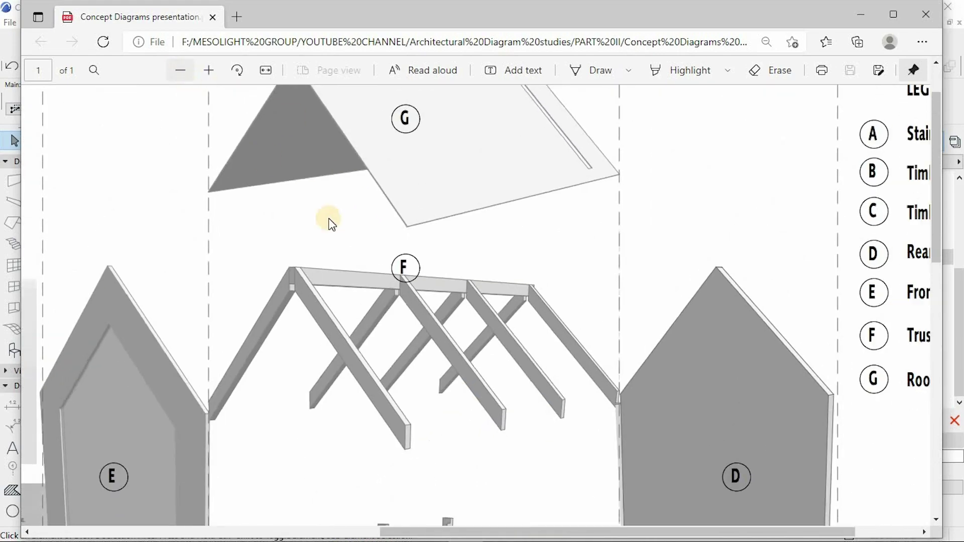
pyautogui.scroll(-10, 423, 351)
pyautogui.scroll(10, 422, 346)
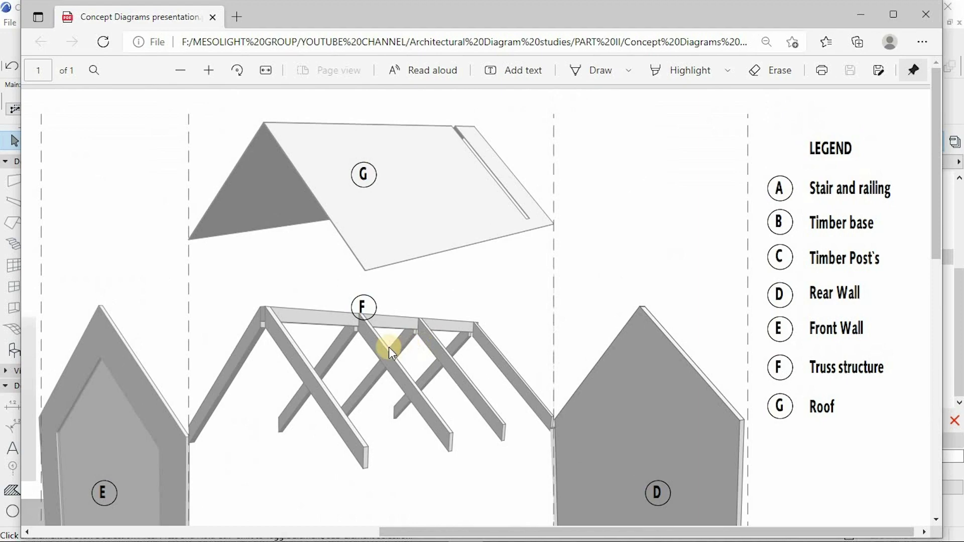
pyautogui.click(178, 70)
# Step: Maximize the PDF window and review the overall sheet composition at a larger scale
pyautogui.click(888, 19)
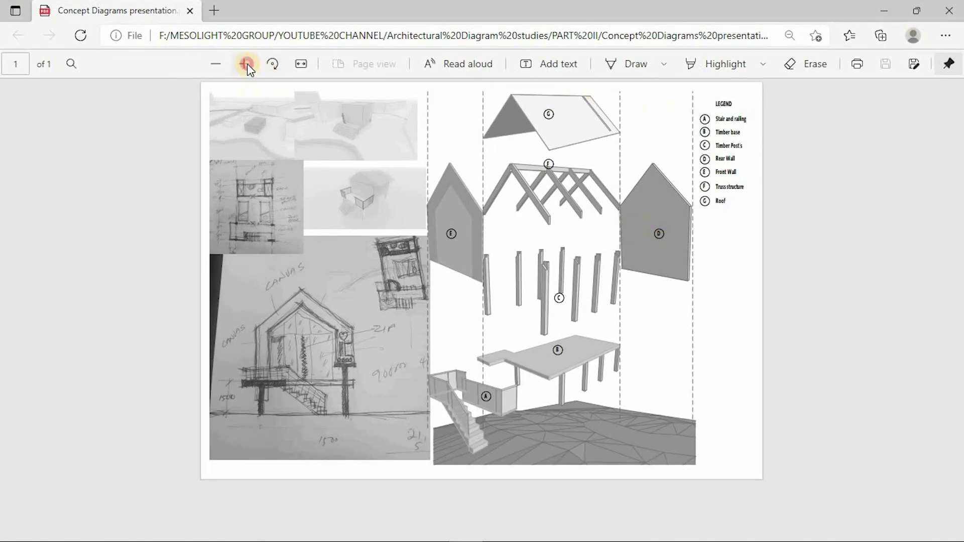
pyautogui.click(247, 64)
pyautogui.scroll(-2, 382, 284)
pyautogui.scroll(2, 381, 284)
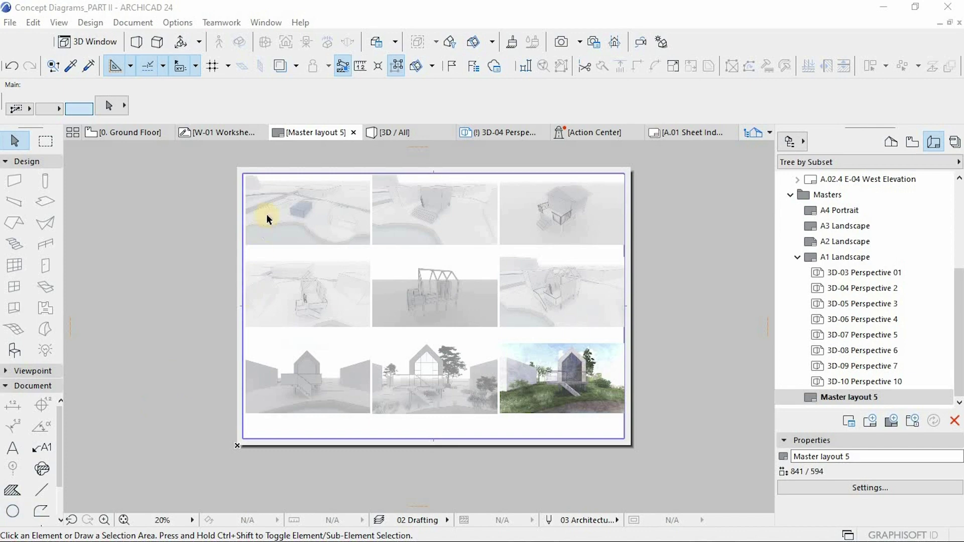
pyautogui.scroll(5, 266, 214)
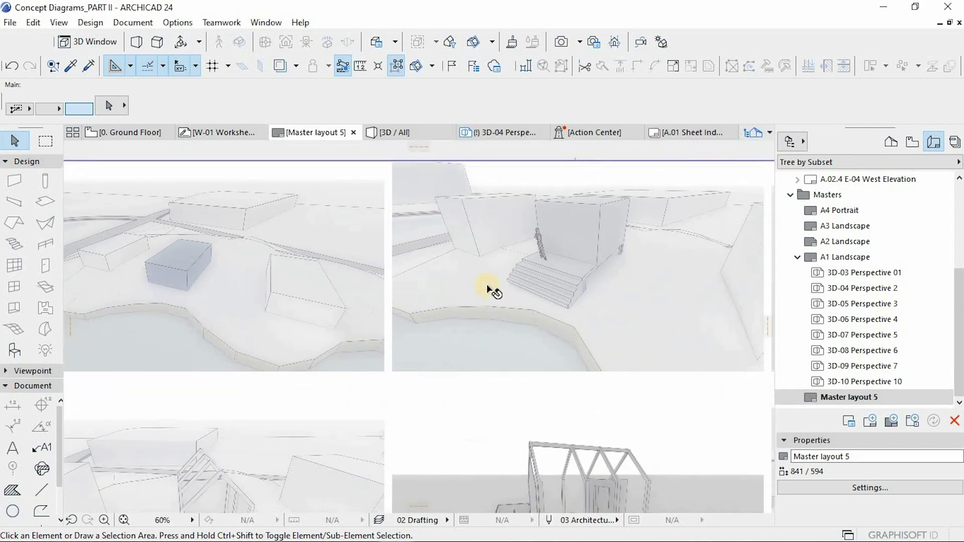
# Step: Examine the three rows of concept renders on Master layout 5 in ARCHICAD, from site massing to final coloured view
pyautogui.scroll(-1, 366, 286)
pyautogui.moveTo(366, 286); pyautogui.dragTo(262, 286)
pyautogui.moveTo(662, 287); pyautogui.dragTo(504, 275)
pyautogui.scroll(-1, 371, 248)
pyautogui.moveTo(371, 248); pyautogui.dragTo(589, 165)
pyautogui.scroll(2, 186, 374)
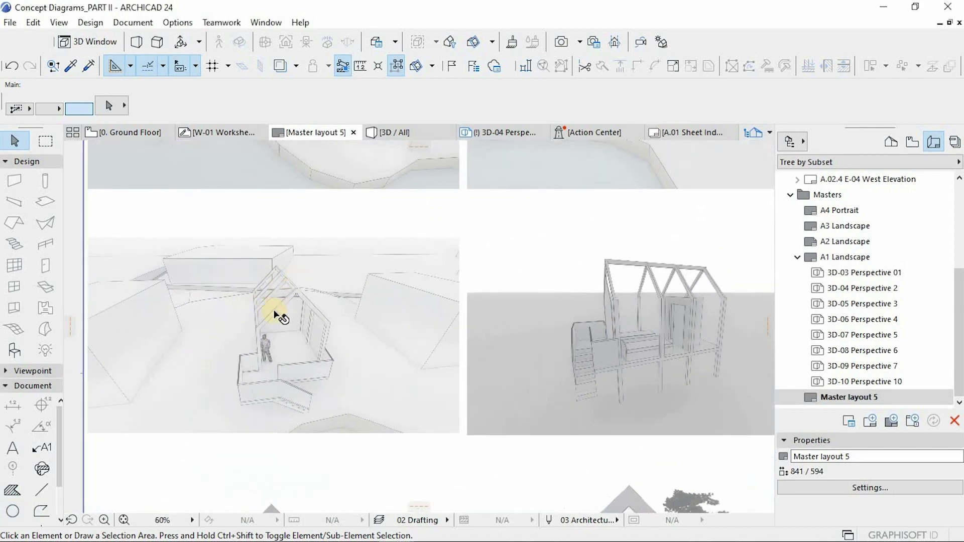
pyautogui.moveTo(489, 323); pyautogui.dragTo(278, 275)
pyautogui.moveTo(308, 287); pyautogui.dragTo(218, 288)
pyautogui.moveTo(221, 351); pyautogui.dragTo(490, 269)
pyautogui.moveTo(326, 331); pyautogui.dragTo(471, 293)
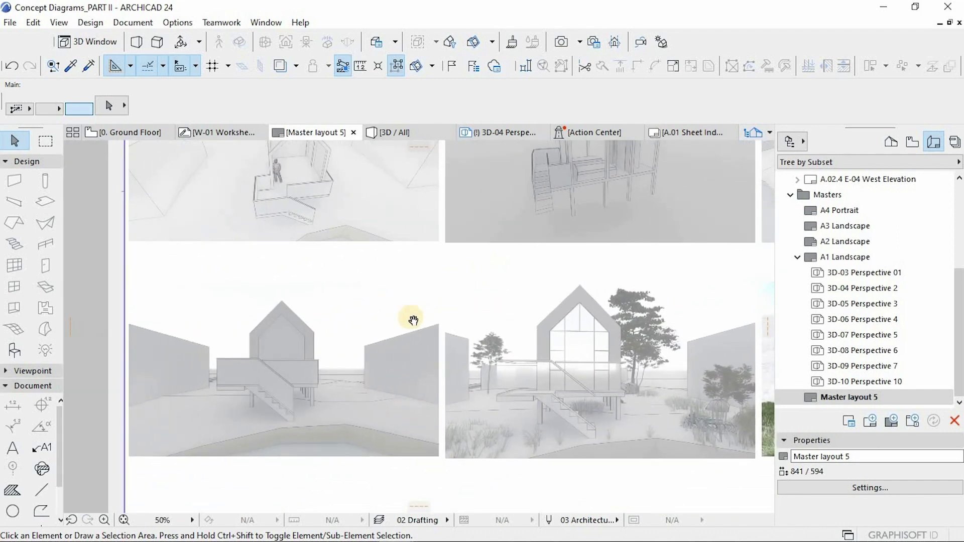
pyautogui.scroll(-5, 467, 311)
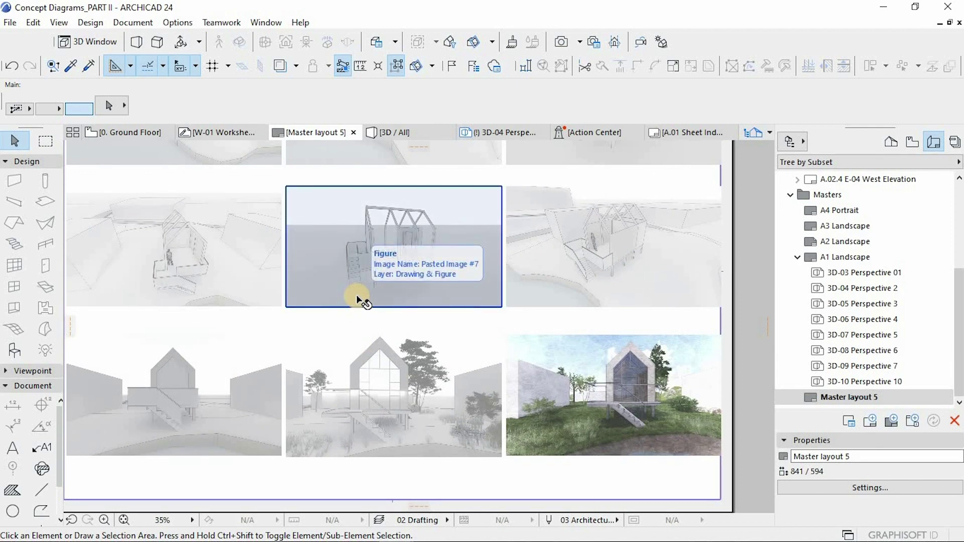
pyautogui.moveTo(308, 319); pyautogui.dragTo(311, 359)
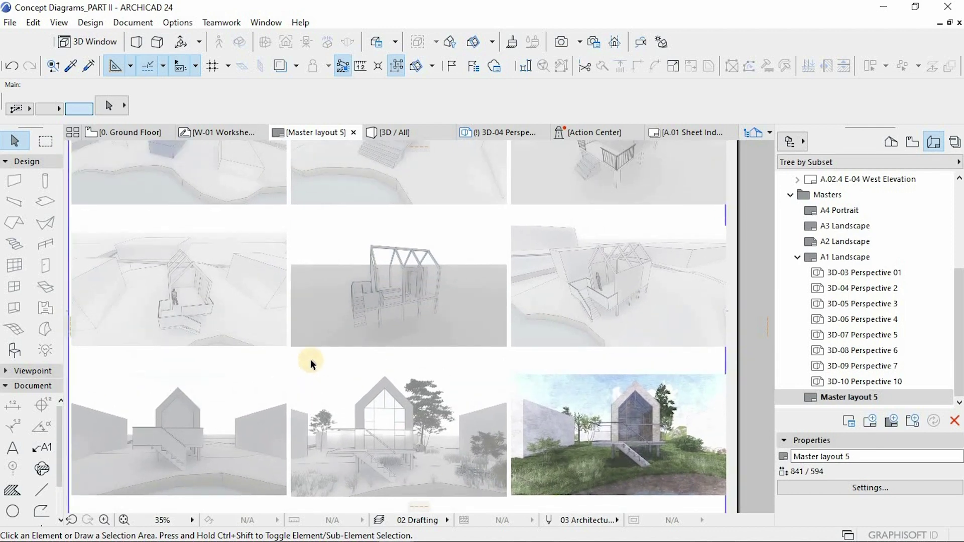
pyautogui.moveTo(312, 298); pyautogui.dragTo(316, 340)
pyautogui.scroll(-1, 317, 343)
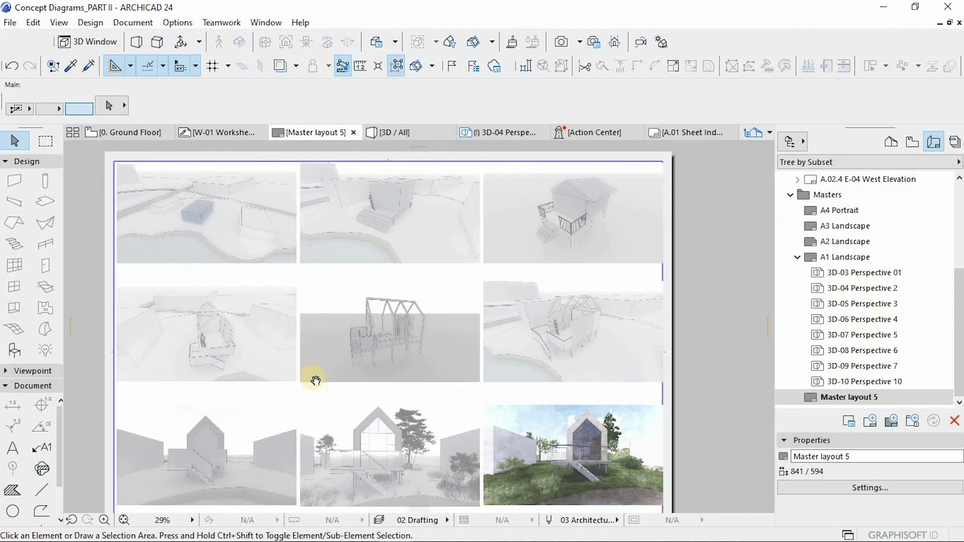
# Step: Open the A1 Landscape master to view its composition, and return to Master layout 5 for comparison
pyautogui.doubleClick(866, 262)
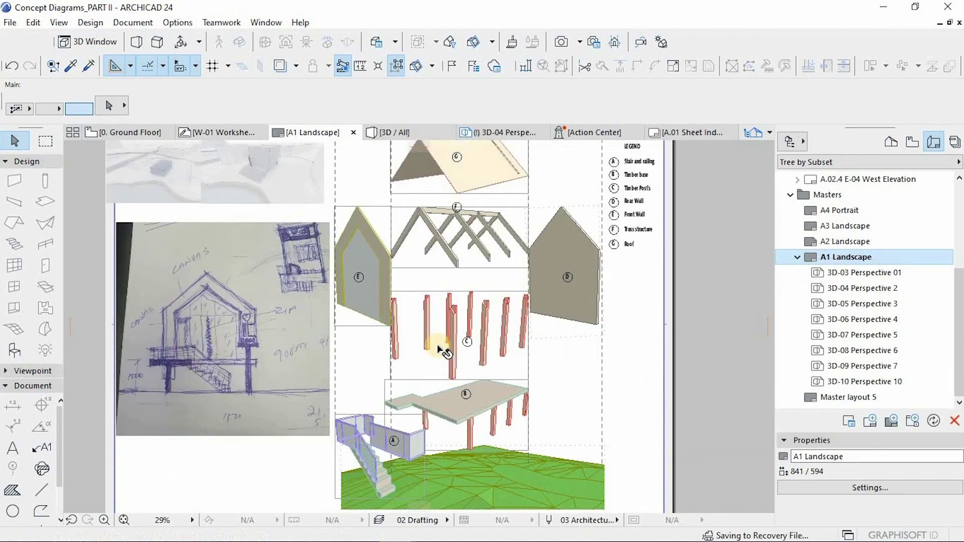
pyautogui.scroll(-2, 343, 315)
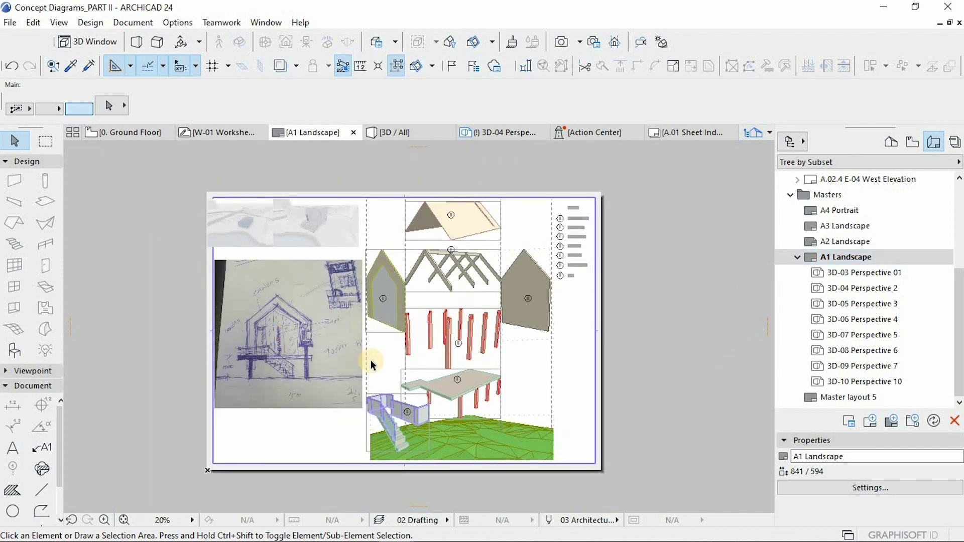
pyautogui.doubleClick(853, 396)
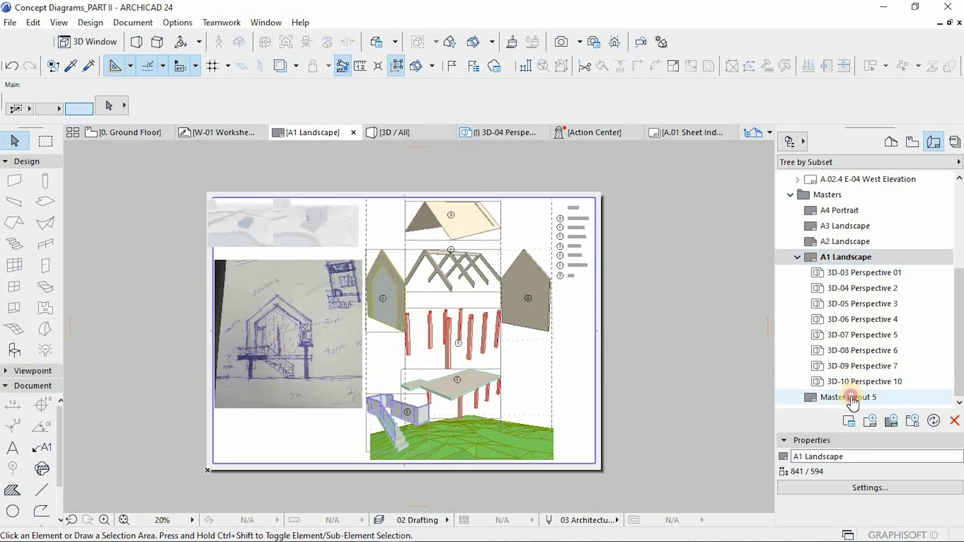
pyautogui.scroll(1, 266, 312)
pyautogui.click(266, 312)
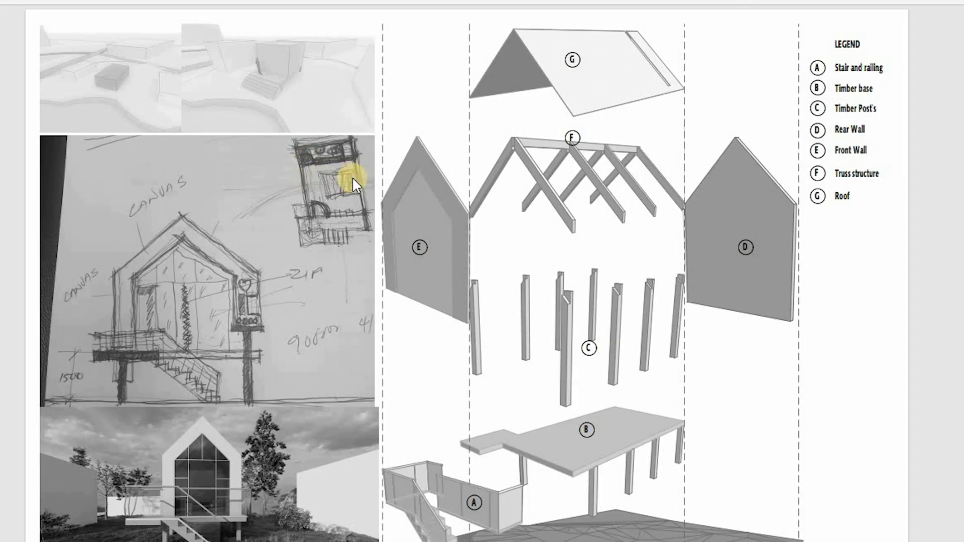
# Step: Compare the exported sheet variants that combine the exploded diagram with the section sketch and the finished renders
pyautogui.scroll(-2, 353, 180)
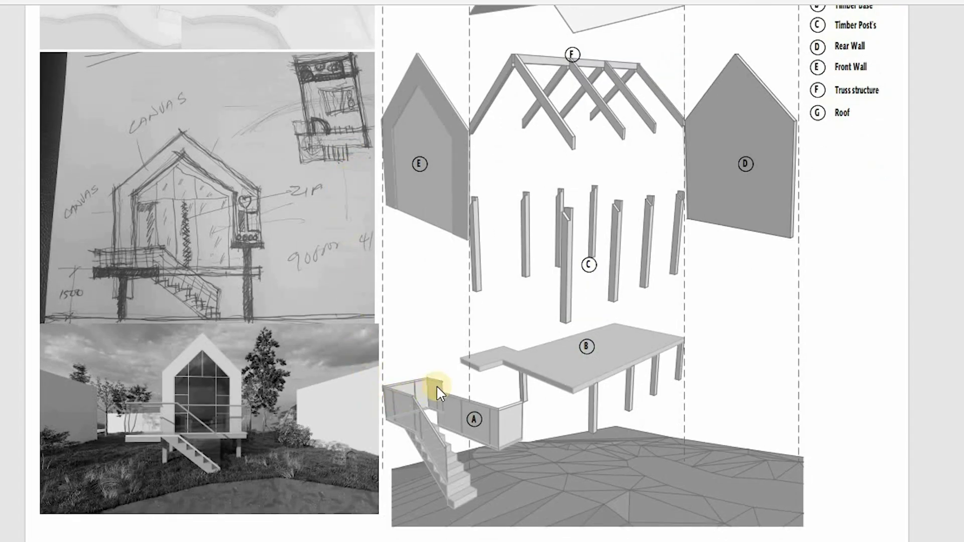
pyautogui.scroll(2, 437, 384)
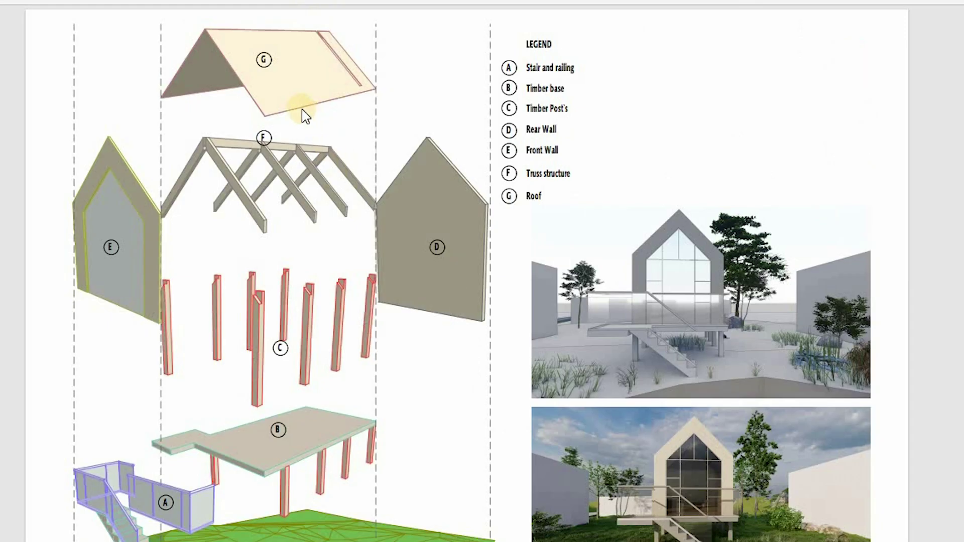
pyautogui.scroll(-3, 304, 115)
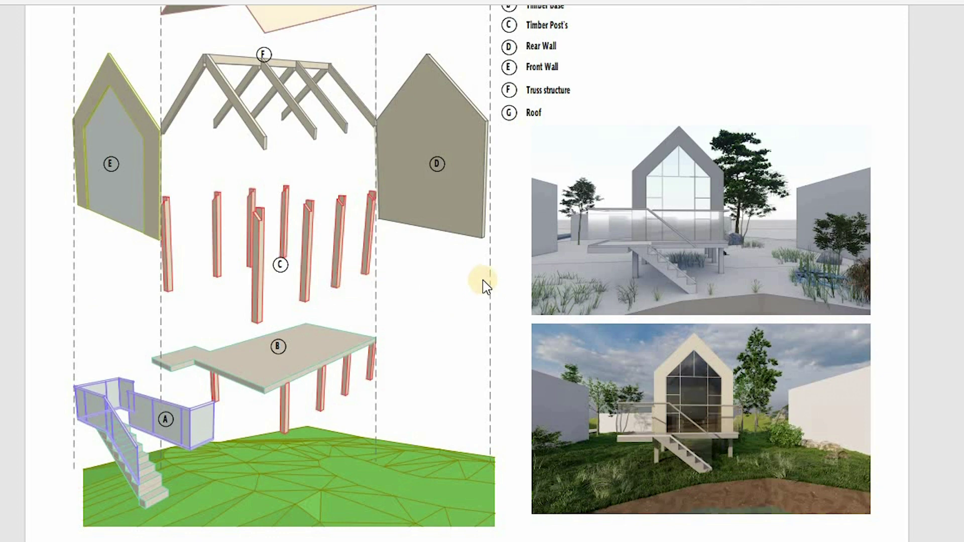
pyautogui.scroll(3, 252, 157)
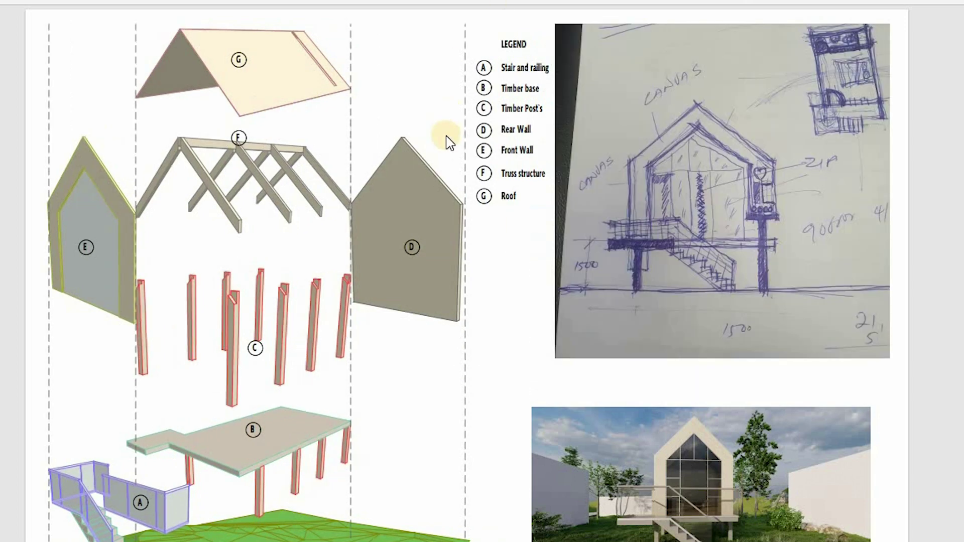
pyautogui.scroll(-3, 449, 147)
pyautogui.scroll(3, 450, 152)
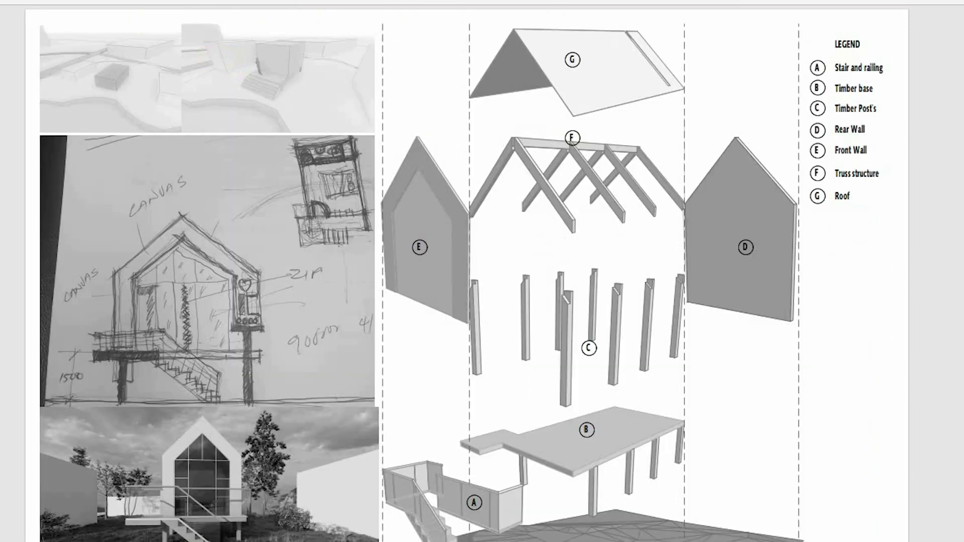
# Step: Examine the exported sheet of greyscale concept renders, covering the rows numbered 1, 2 and 3
pyautogui.scroll(-3, 147, 25)
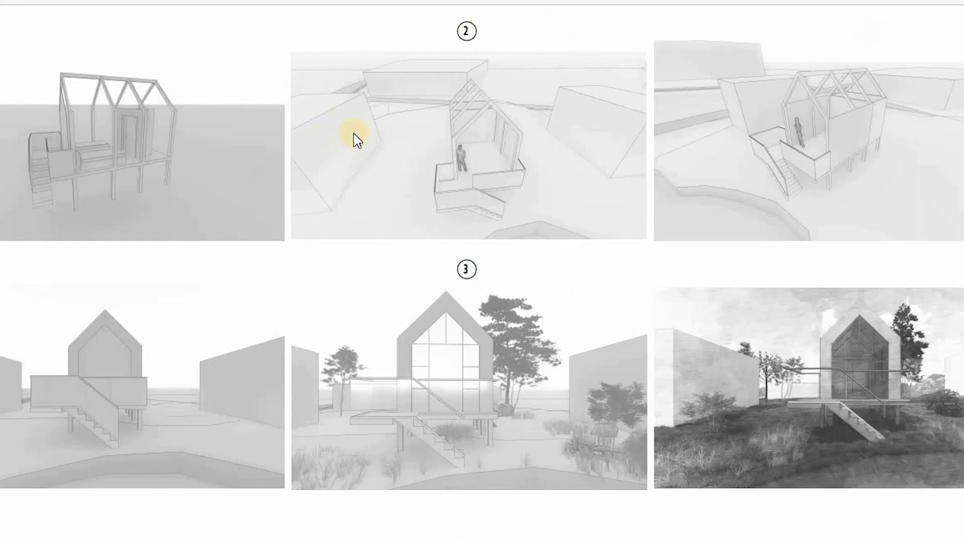
pyautogui.scroll(5, 356, 140)
pyautogui.scroll(-2, 355, 135)
pyautogui.scroll(2, 252, 129)
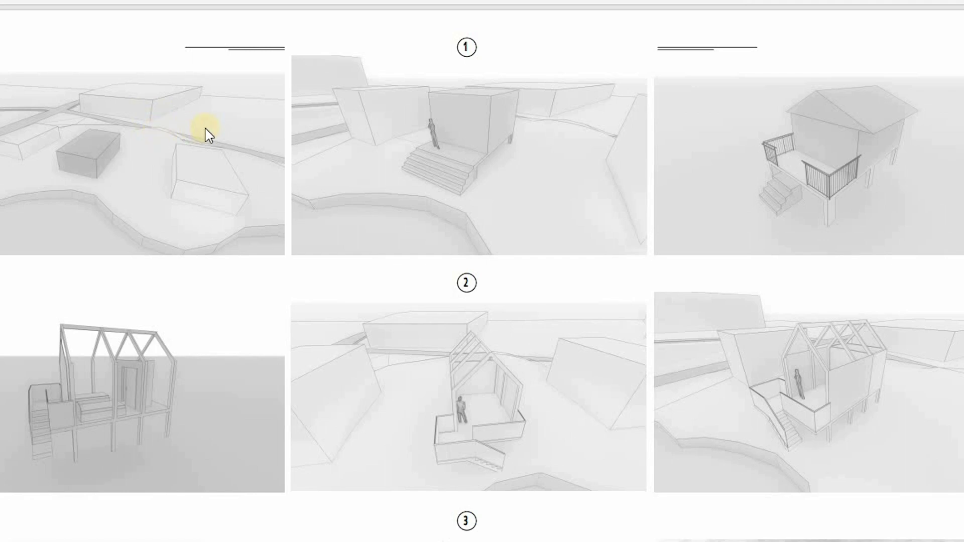
pyautogui.scroll(-5, 209, 135)
pyautogui.keyDown('ctrl'); pyautogui.scroll(2, 286, 216); pyautogui.keyUp('ctrl')
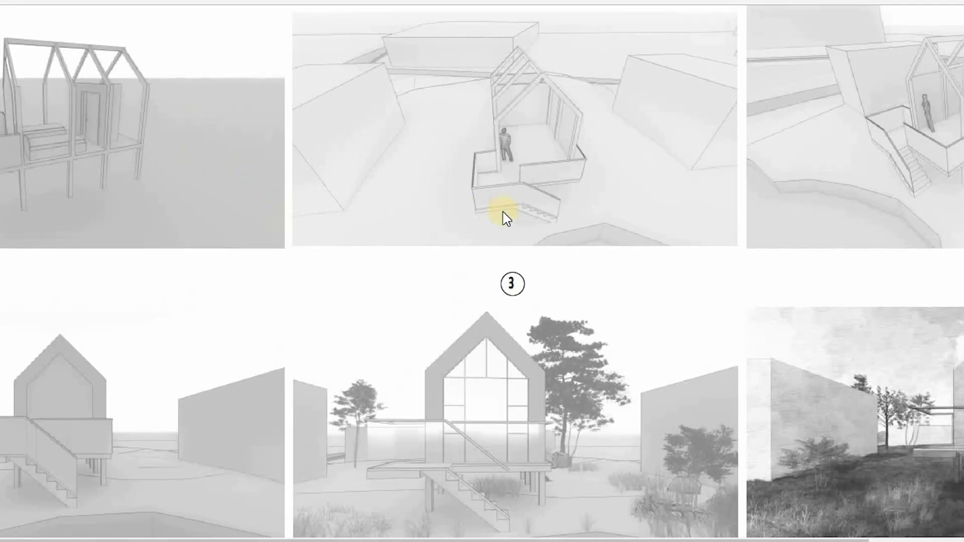
pyautogui.scroll(4, 504, 215)
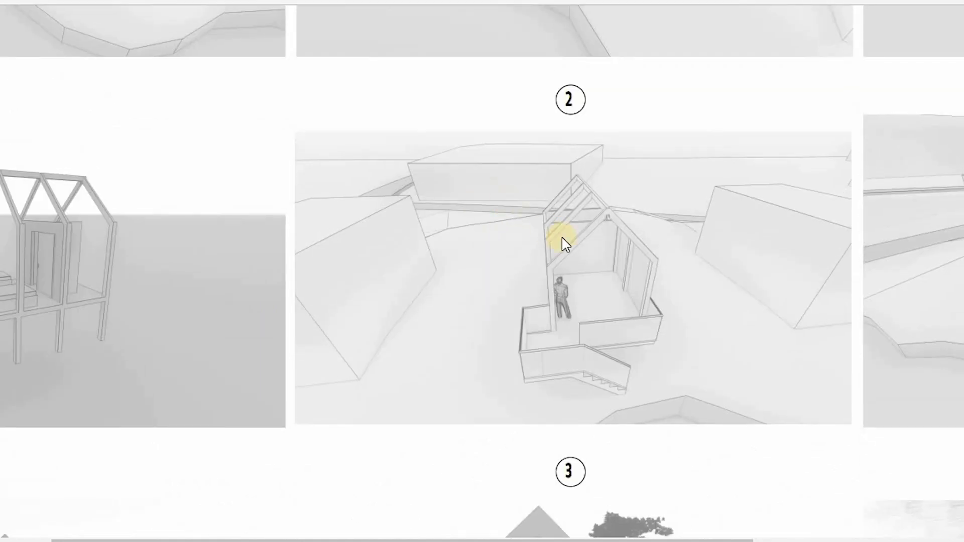
pyautogui.keyDown('ctrl'); pyautogui.scroll(2, 562, 244); pyautogui.keyUp('ctrl')
pyautogui.keyDown('ctrl'); pyautogui.scroll(-3, 559, 255); pyautogui.keyUp('ctrl')
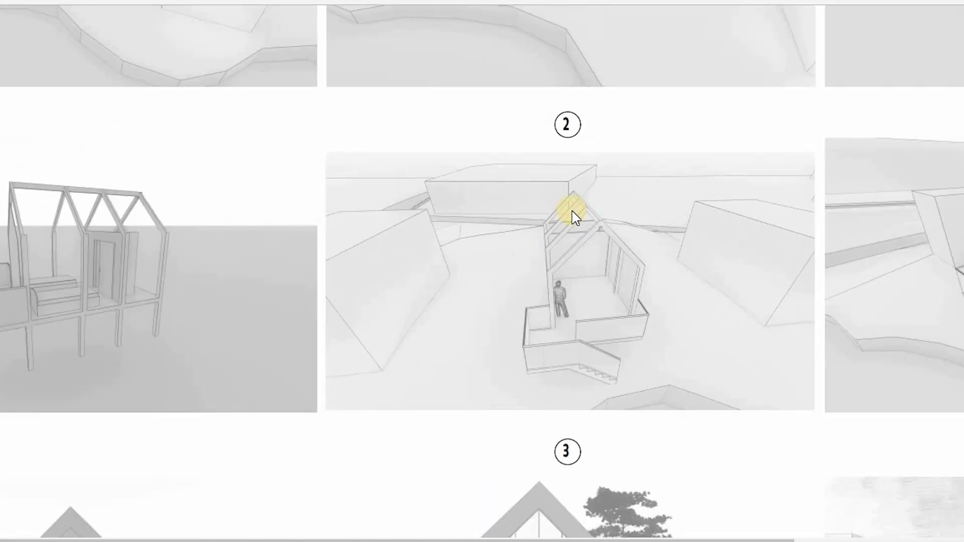
pyautogui.scroll(5, 574, 215)
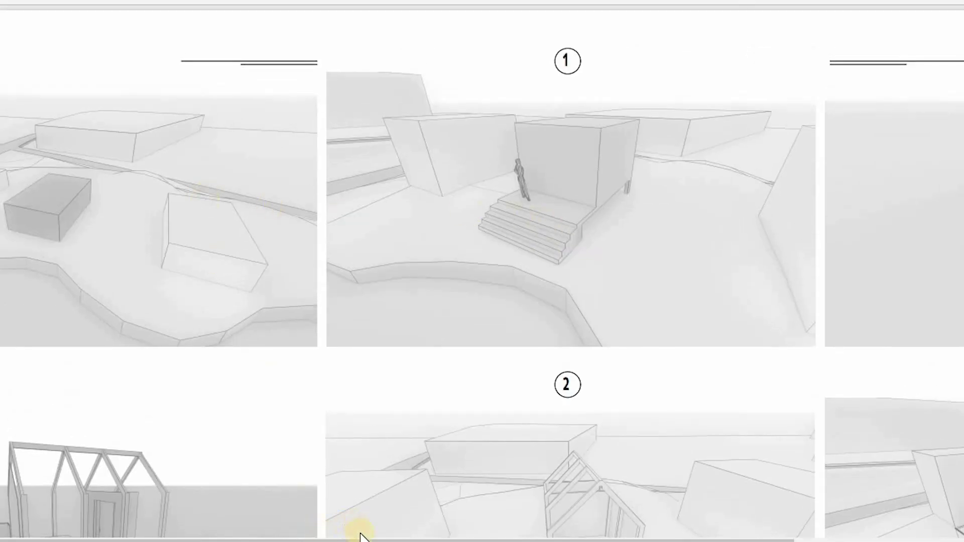
pyautogui.moveTo(350, 538); pyautogui.dragTo(311, 534)
pyautogui.scroll(-5, 400, 404)
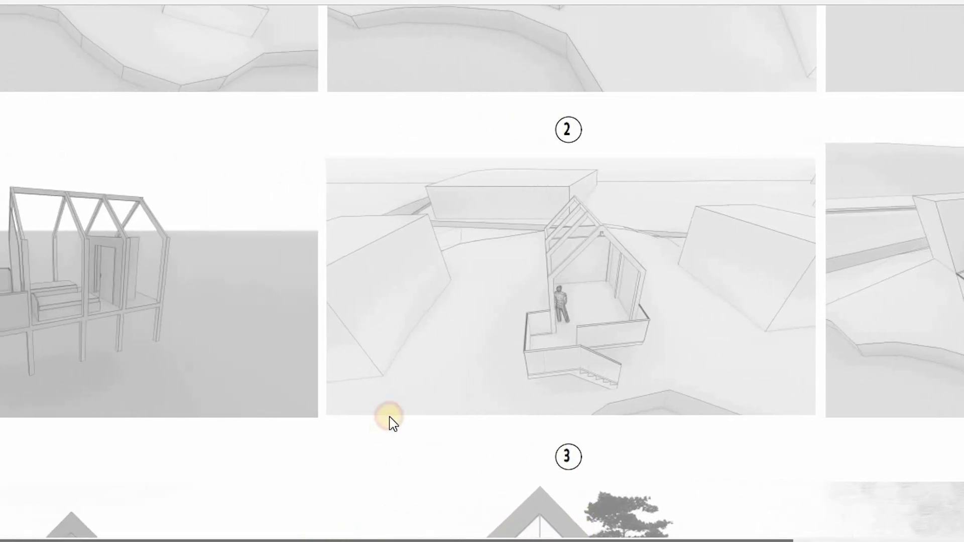
pyautogui.scroll(-6, 397, 441)
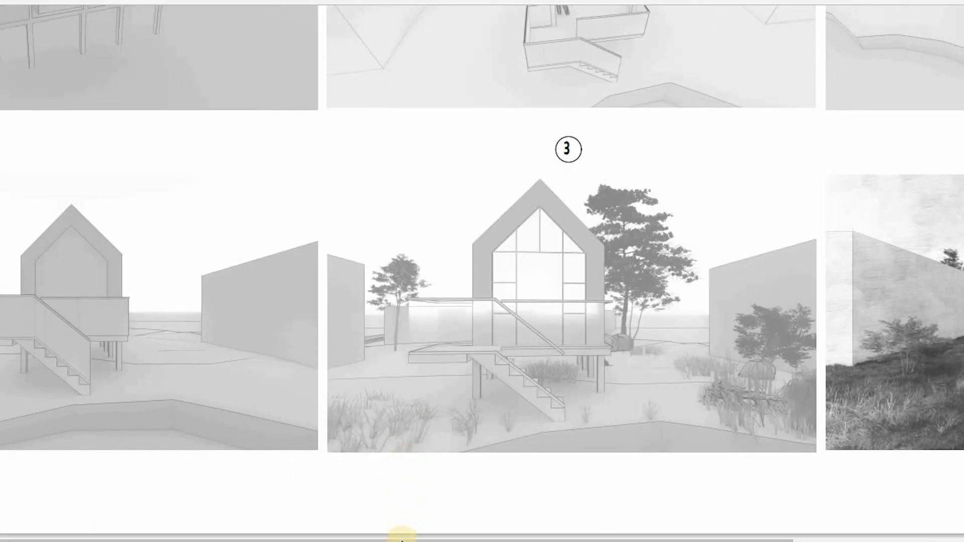
pyautogui.moveTo(437, 538); pyautogui.dragTo(549, 531)
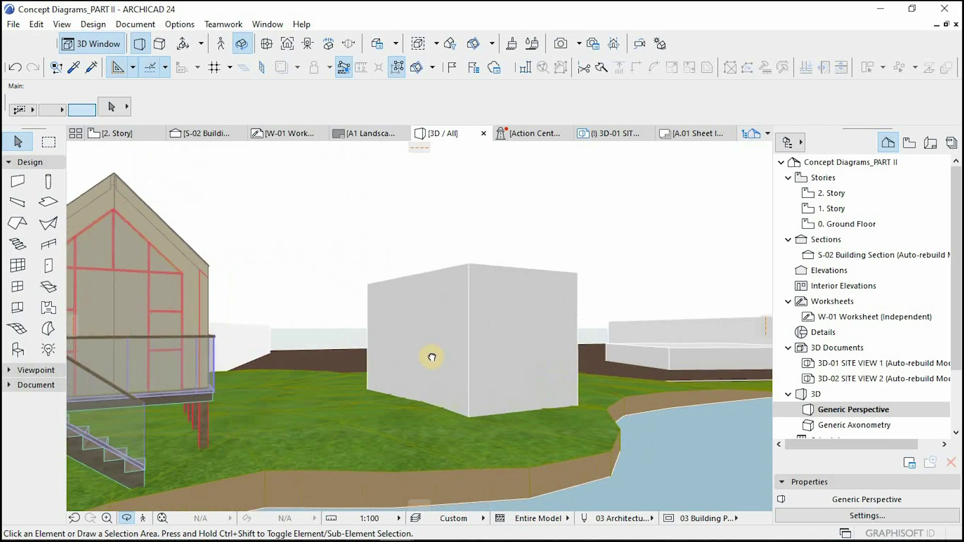
pyautogui.scroll(3, 555, 366)
pyautogui.moveTo(555, 366); pyautogui.dragTo(516, 357)
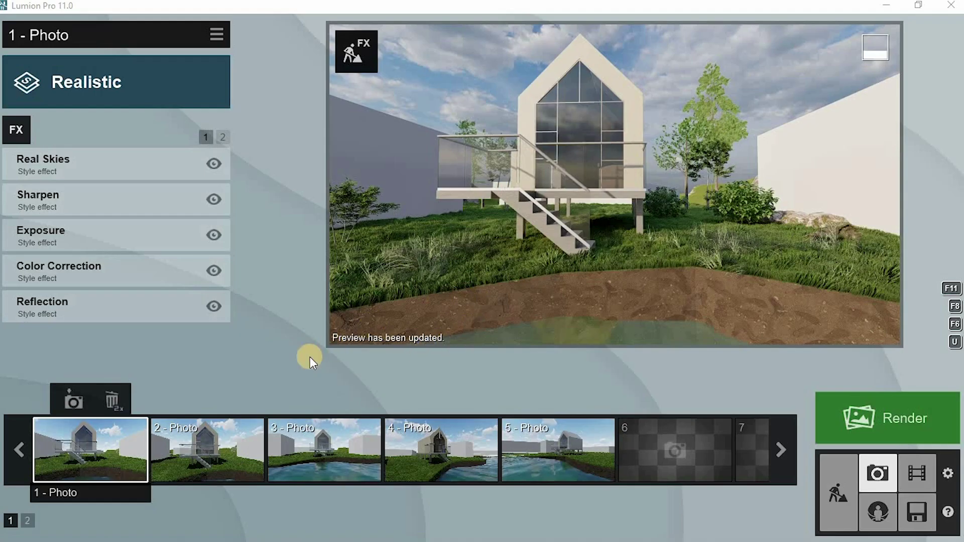
# Step: Apply the Realistic style to photo 2, the close front view of the cabin
pyautogui.click(200, 453)
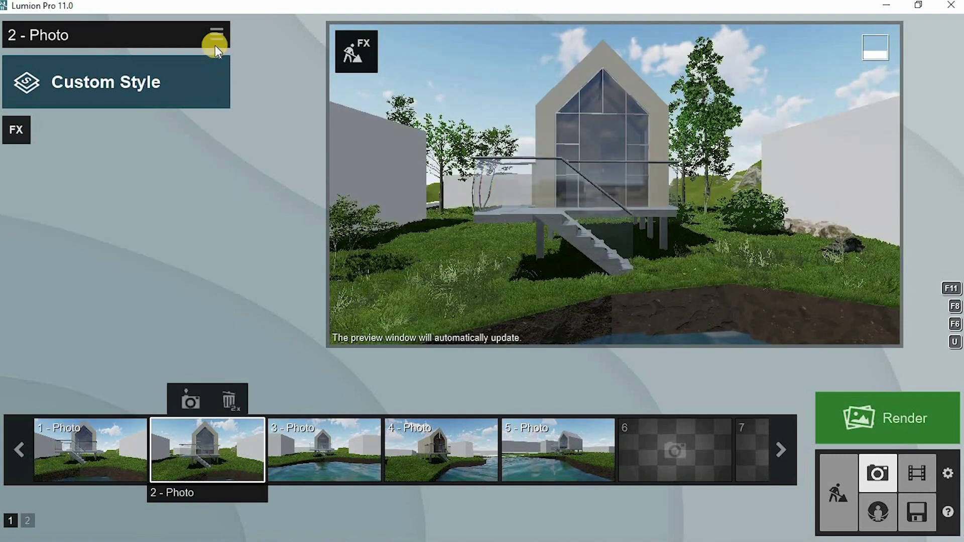
pyautogui.click(176, 90)
pyautogui.click(453, 178)
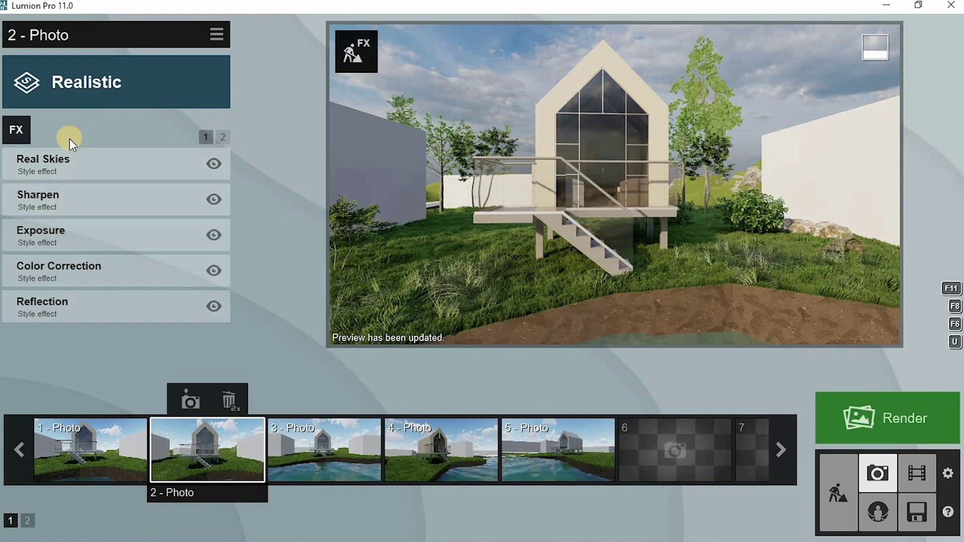
# Step: Try the Daytime style on photo 3, the cabin view across the water, and replace it with Color Sketch
pyautogui.click(333, 444)
pyautogui.click(101, 96)
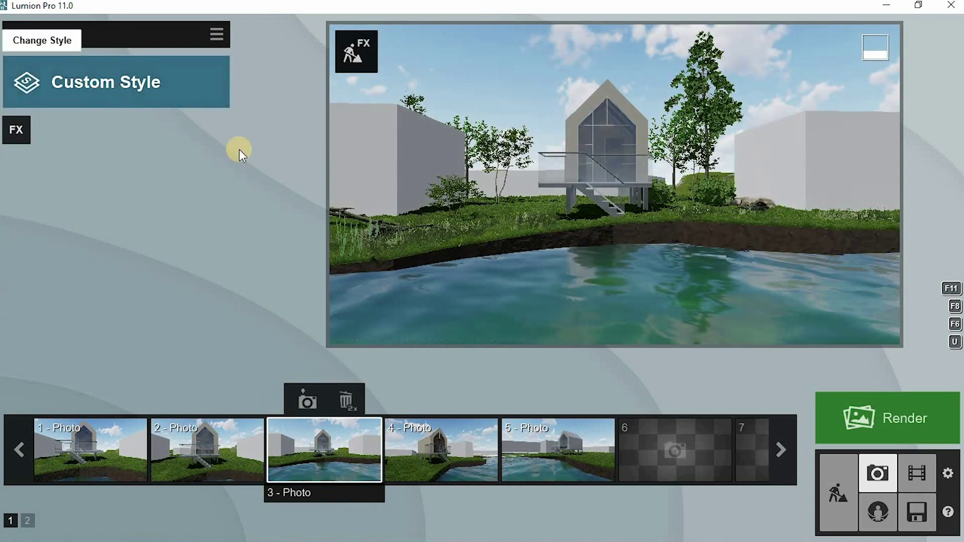
pyautogui.click(517, 294)
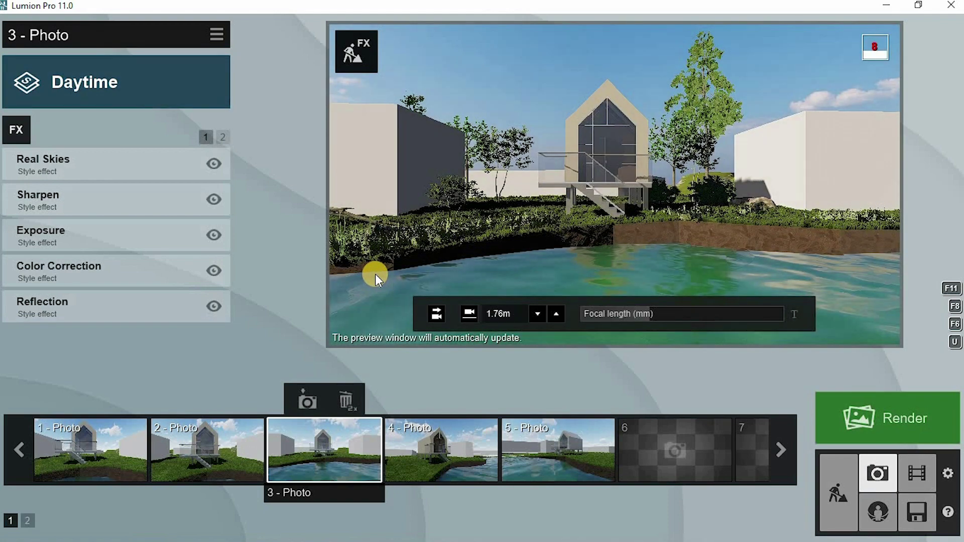
pyautogui.click(122, 92)
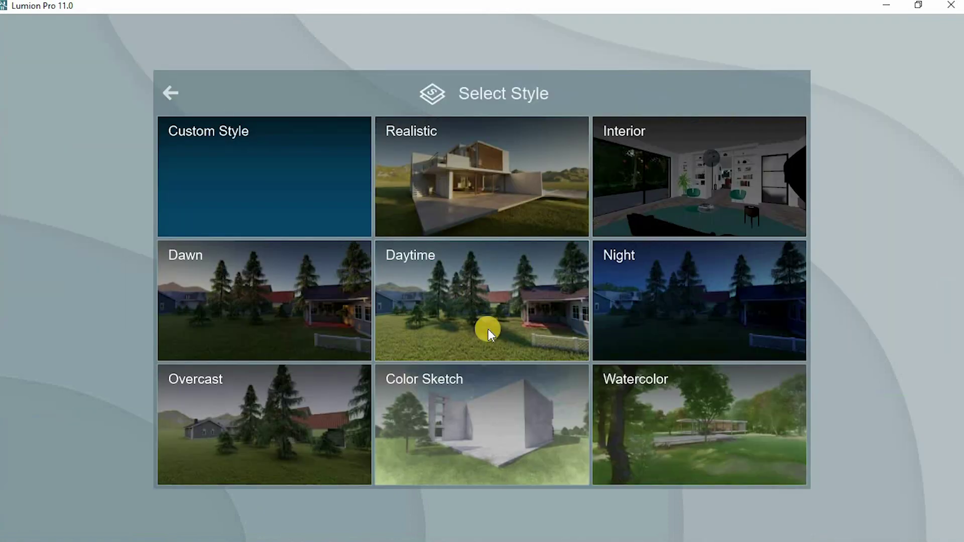
pyautogui.click(482, 418)
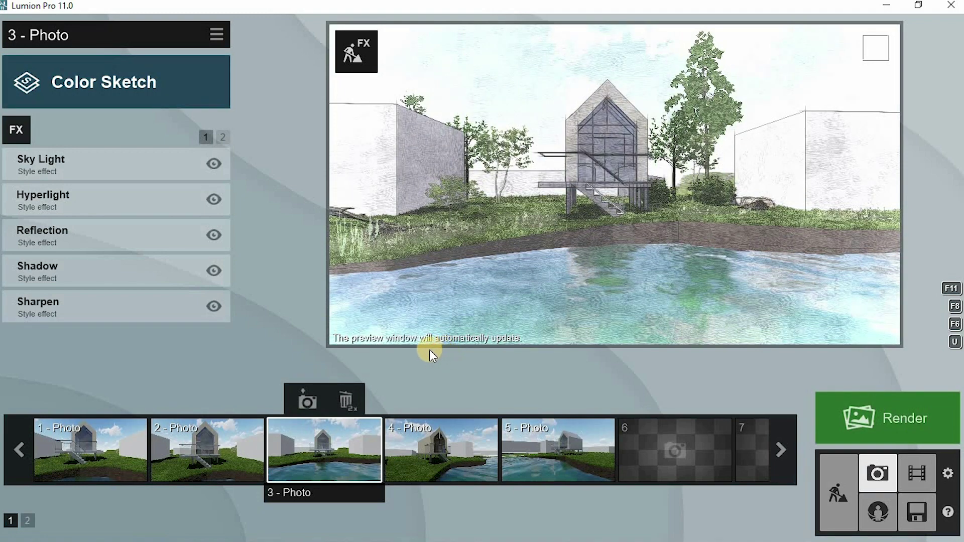
pyautogui.moveTo(429, 339)
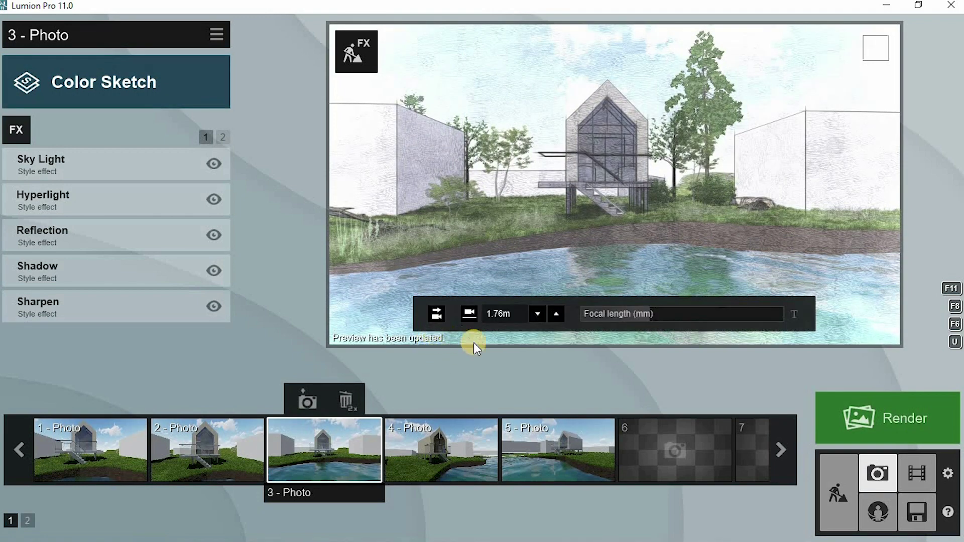
# Step: Apply the Watercolor style to photo 4, the angled cabin view beside the shore
pyautogui.click(453, 455)
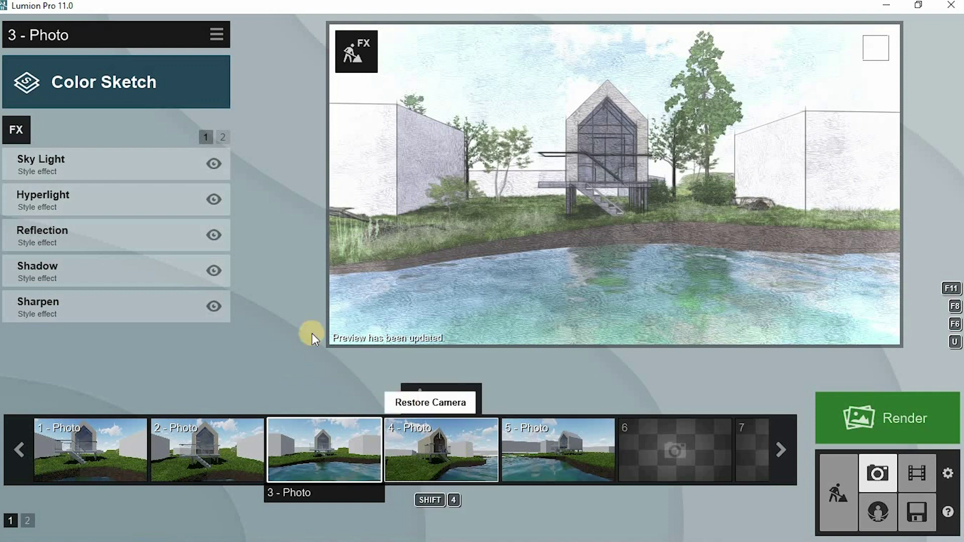
pyautogui.click(70, 95)
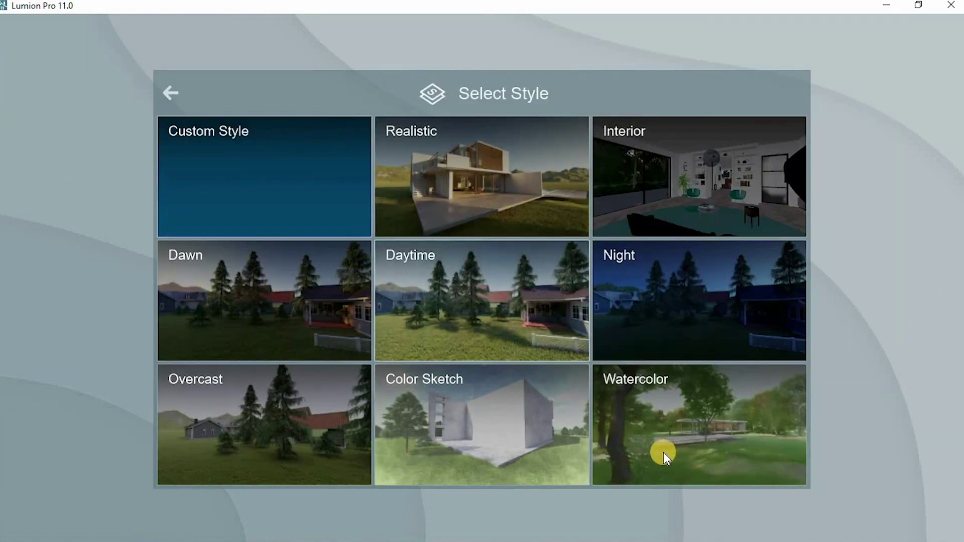
pyautogui.click(684, 433)
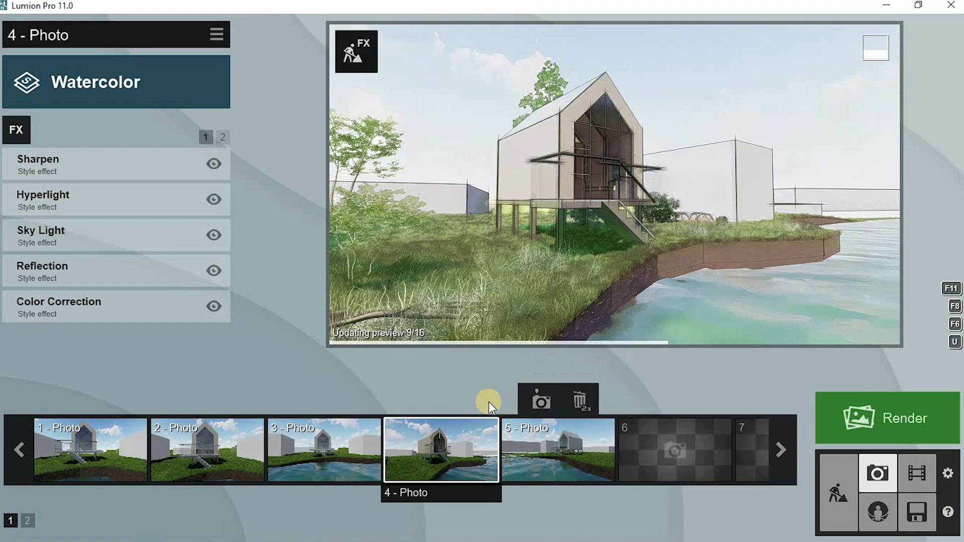
# Step: Apply the Overcast style to photo 5, the distant cabin view over the water
pyautogui.click(558, 453)
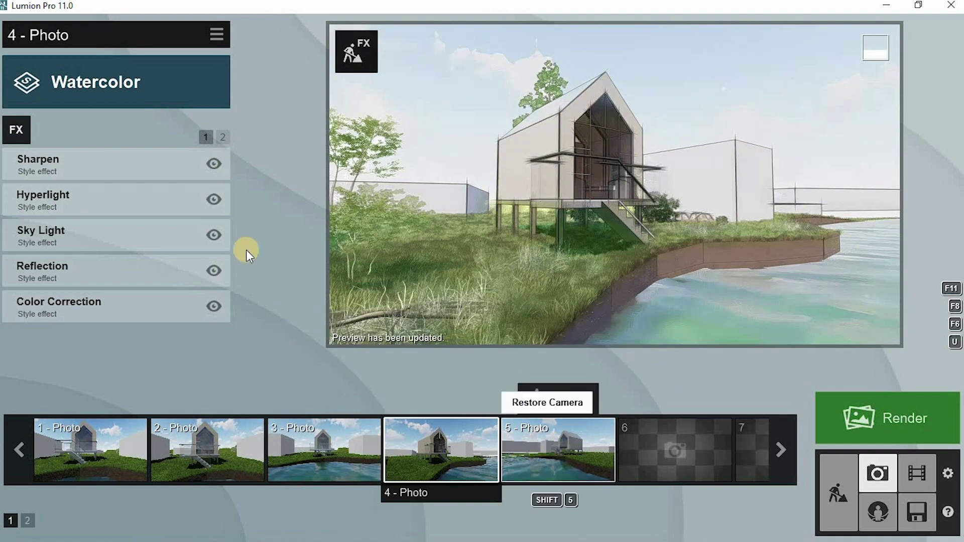
pyautogui.click(87, 85)
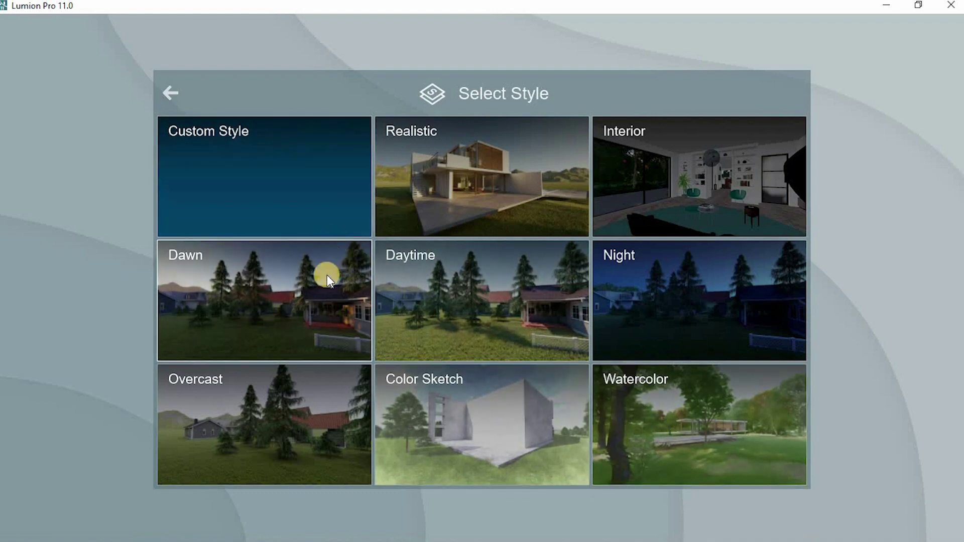
pyautogui.click(281, 402)
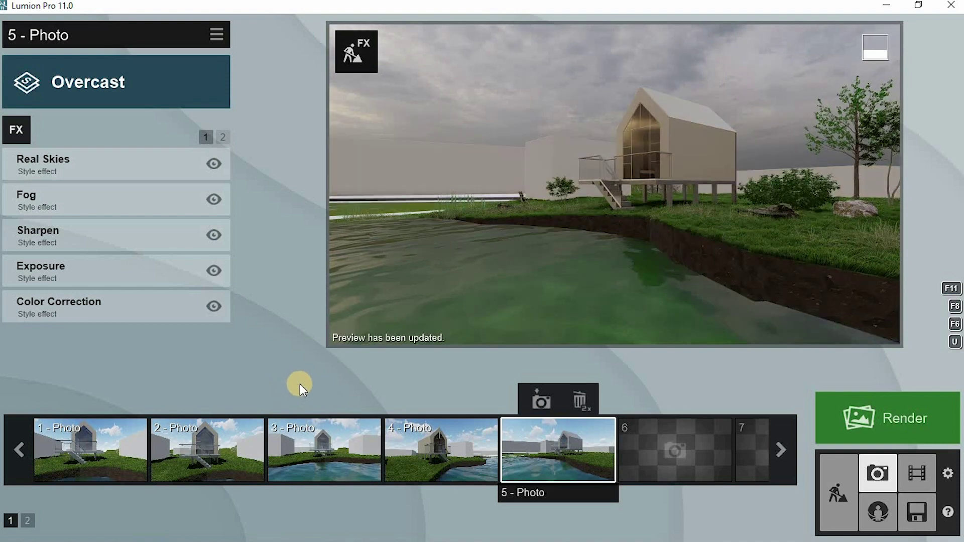
# Step: Render the current shot at Print size 3840x2160 and save it as a JPG named A in the images folder
pyautogui.click(893, 419)
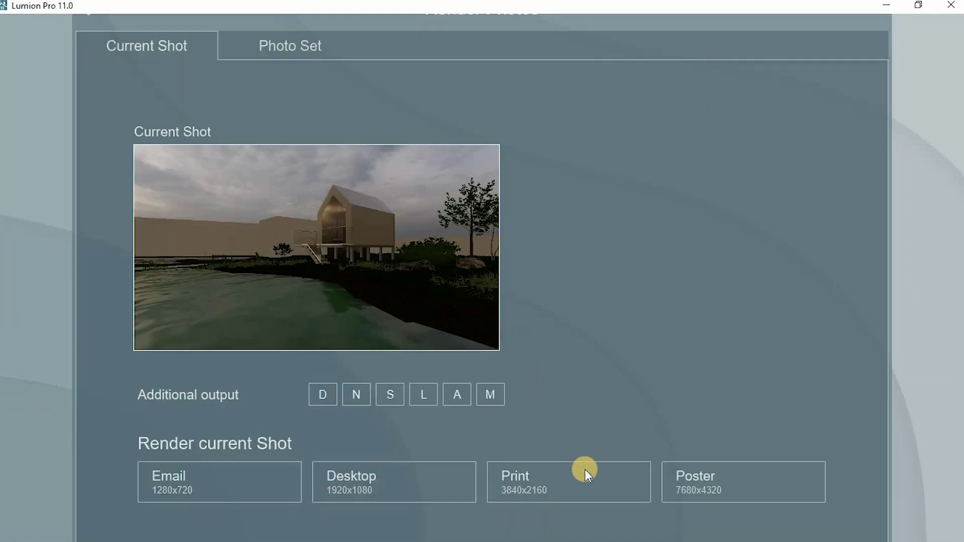
pyautogui.click(575, 474)
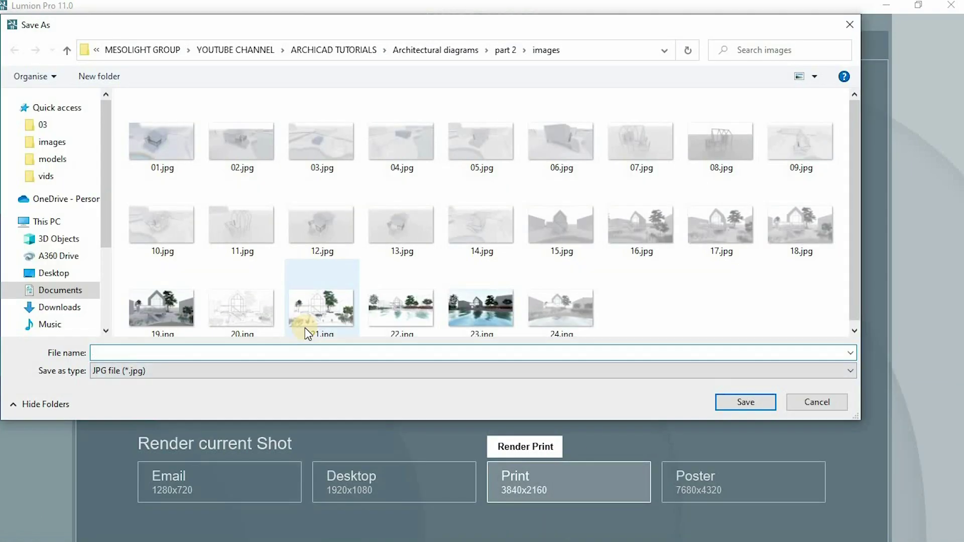
pyautogui.write('A')
pyautogui.click(745, 403)
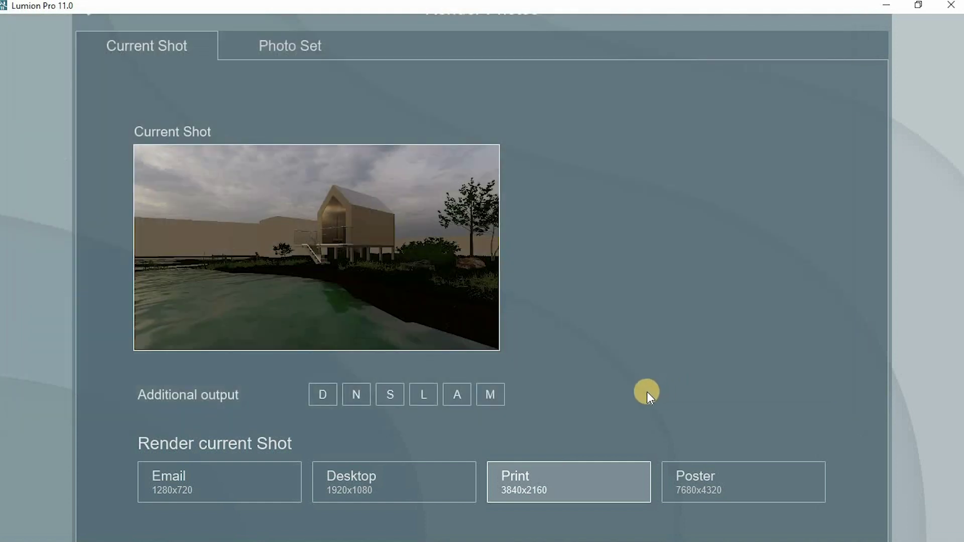